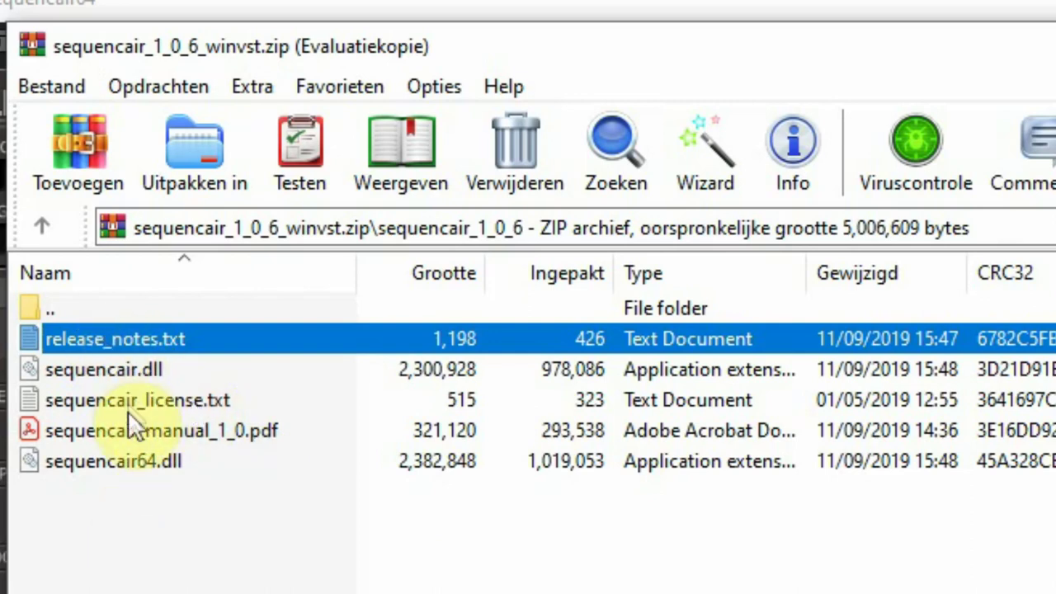
- Inspect sequencair.dll, sequencair64.dll and sequencair_manual_1_0.pdf in the SequencAir archive
left_click(147, 373)
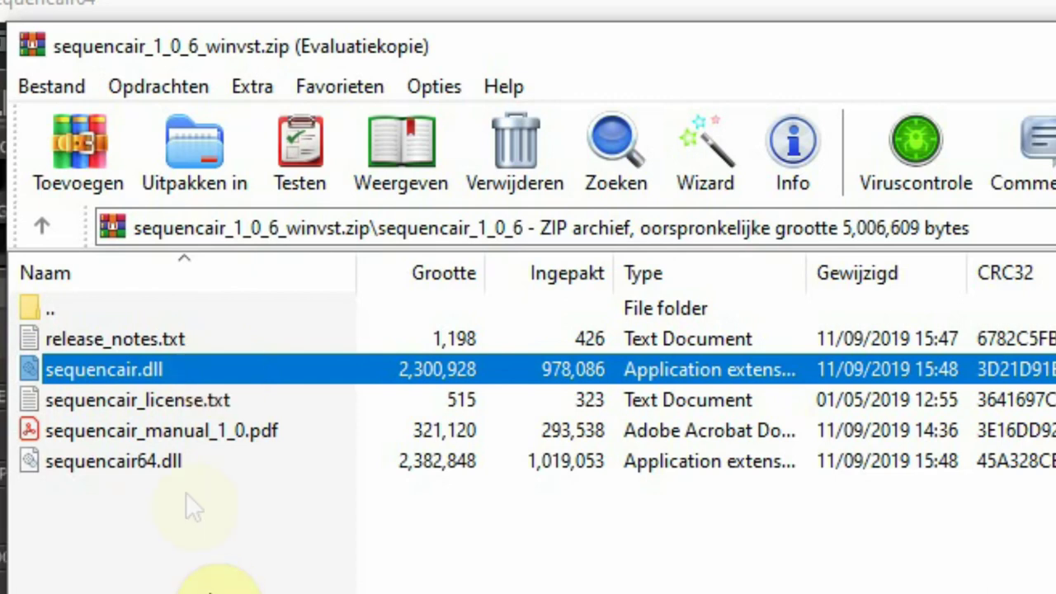
left_click(144, 459)
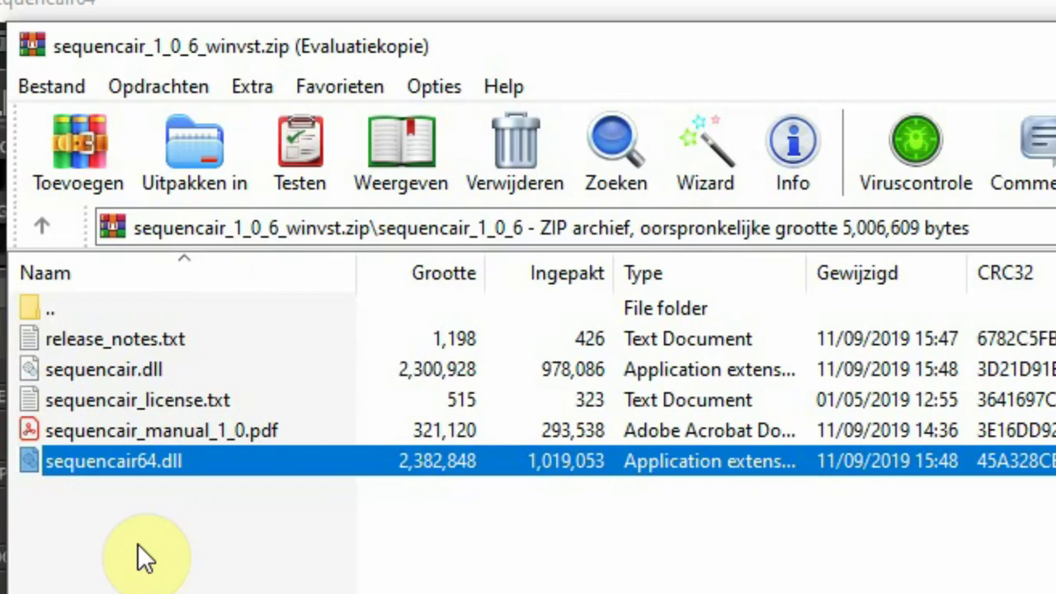
left_click(145, 435)
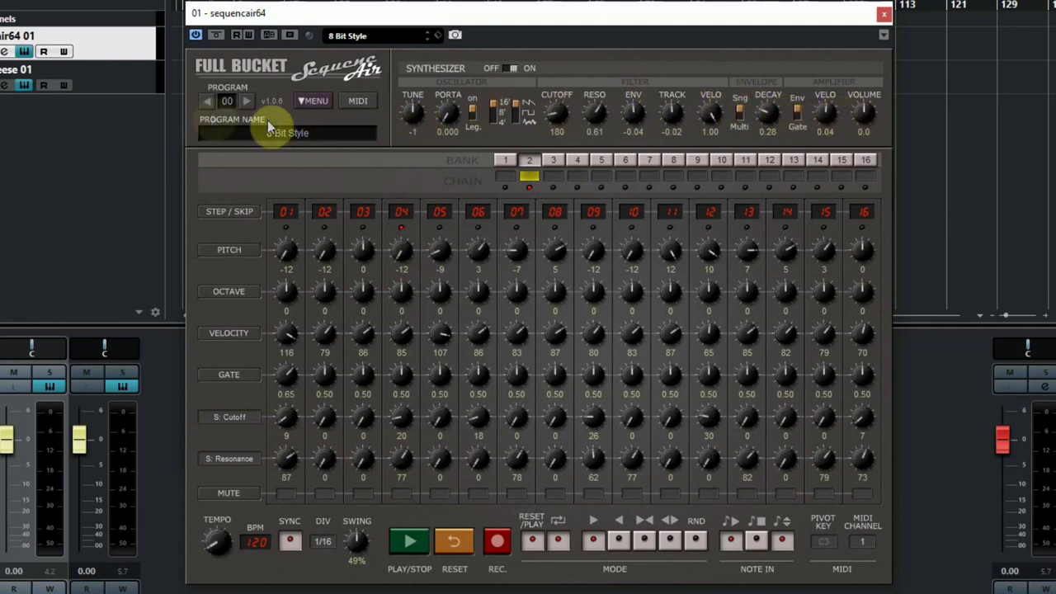
left_click(207, 102)
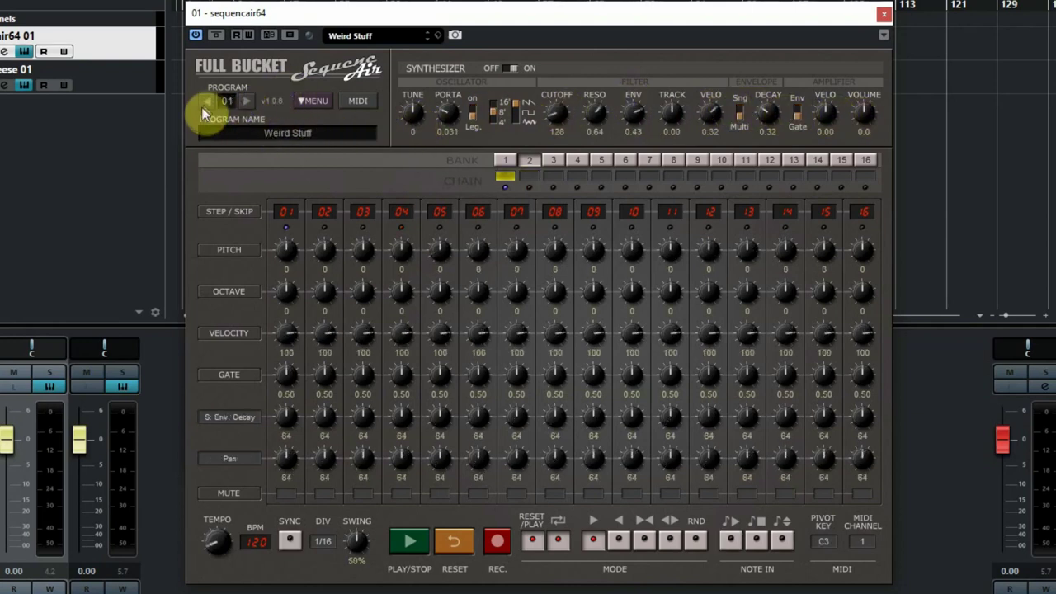
left_click(245, 102)
left_click(253, 100)
left_click(252, 100)
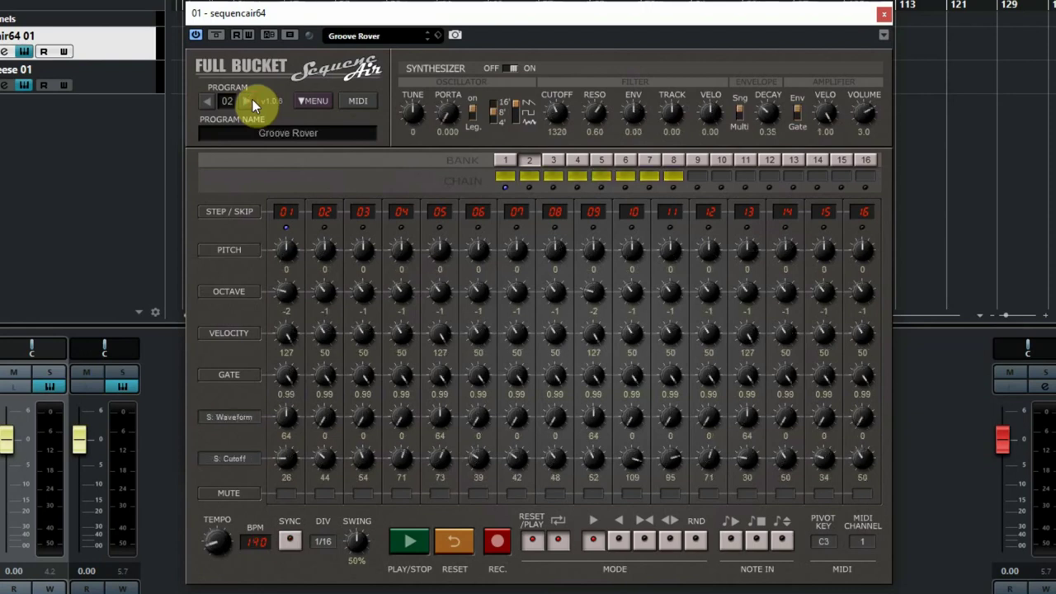
left_click(250, 100)
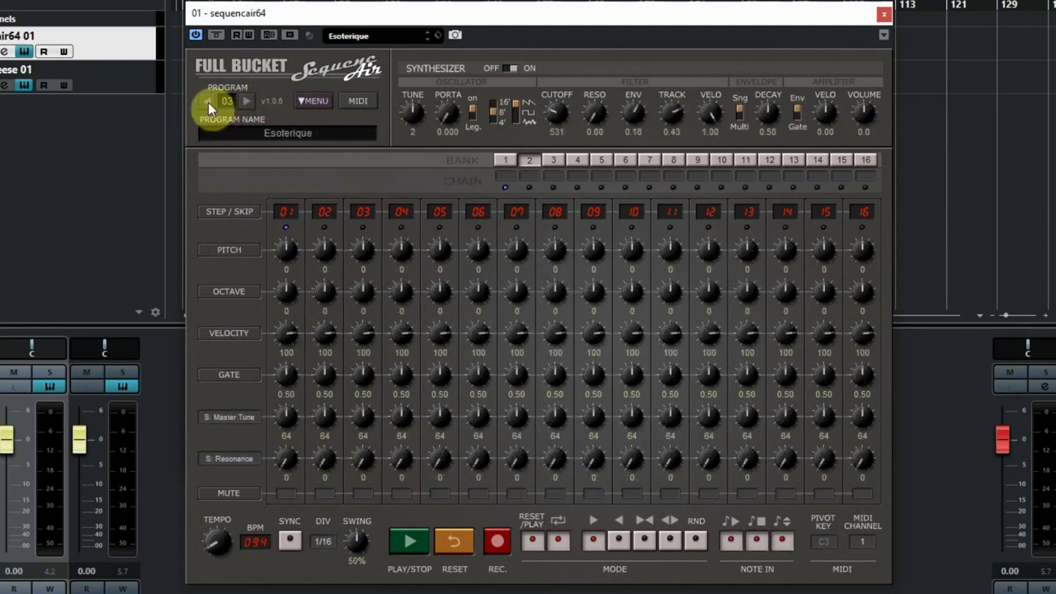
left_click(208, 103)
left_click(208, 102)
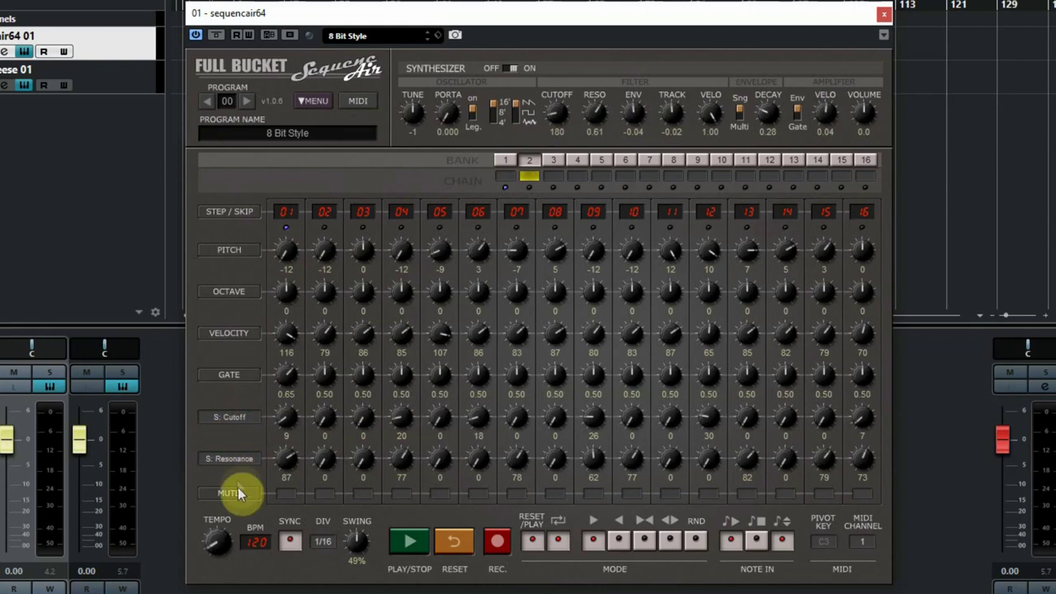
left_click(240, 418)
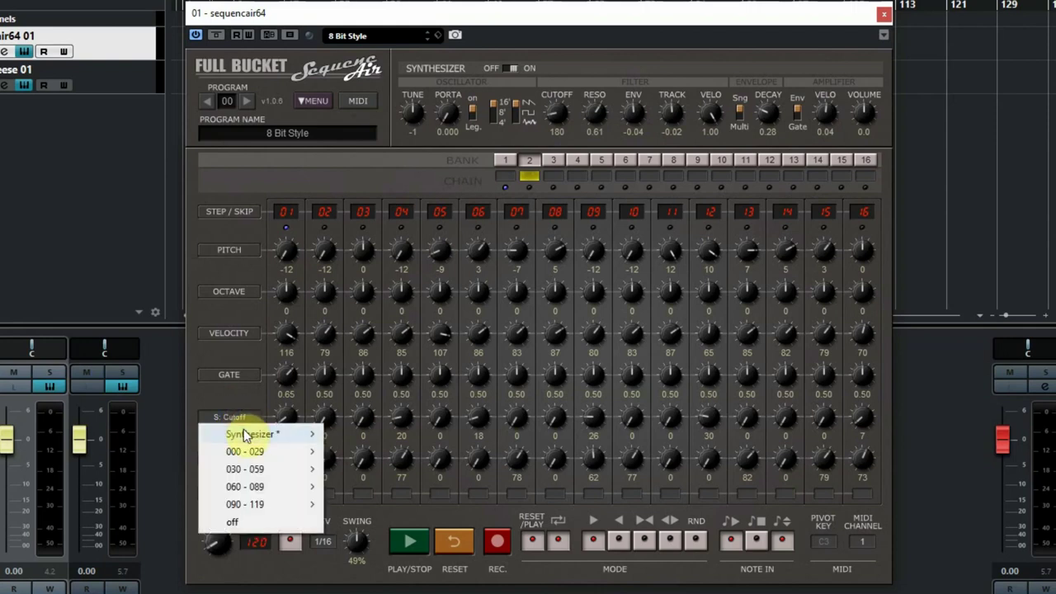
mouse_move(242, 434)
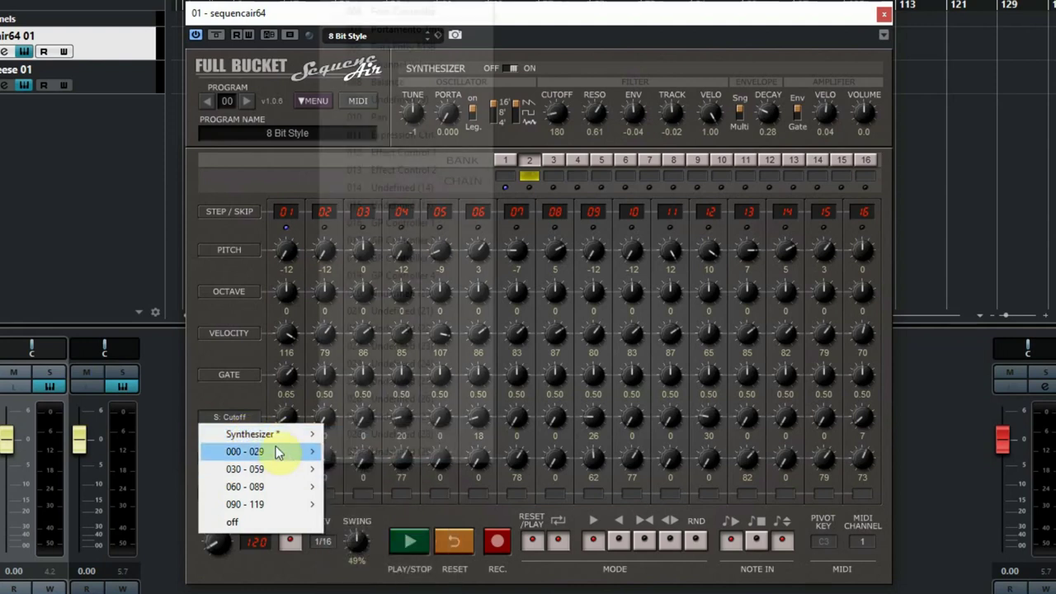
mouse_move(293, 454)
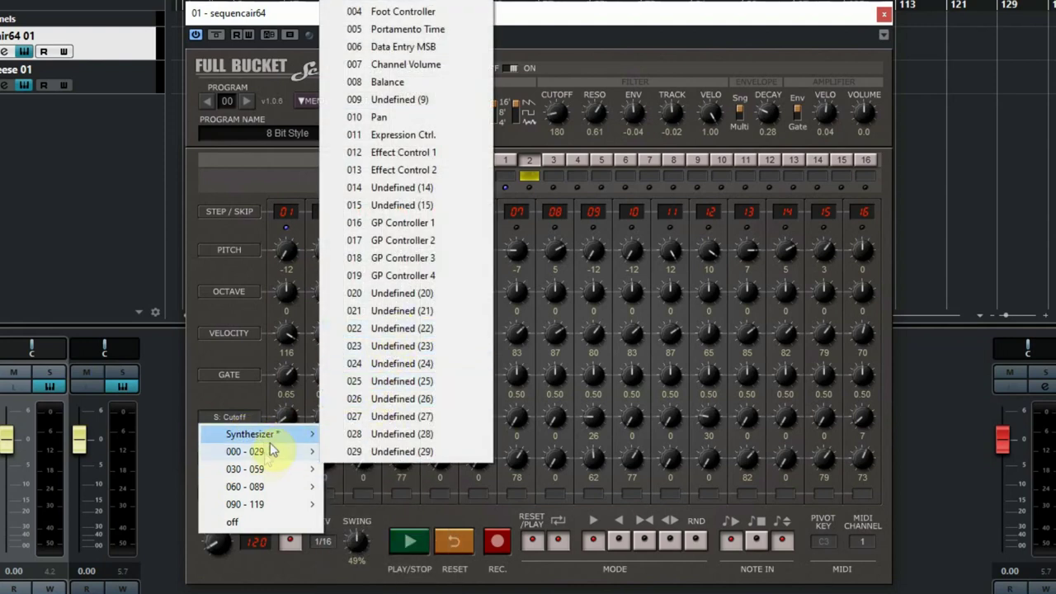
mouse_move(262, 493)
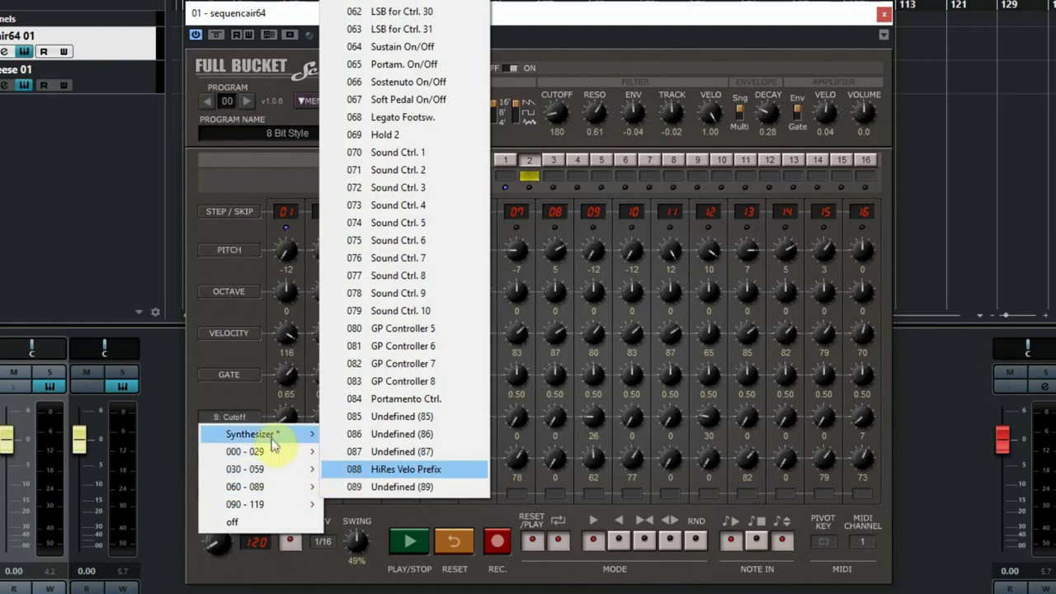
left_click(228, 406)
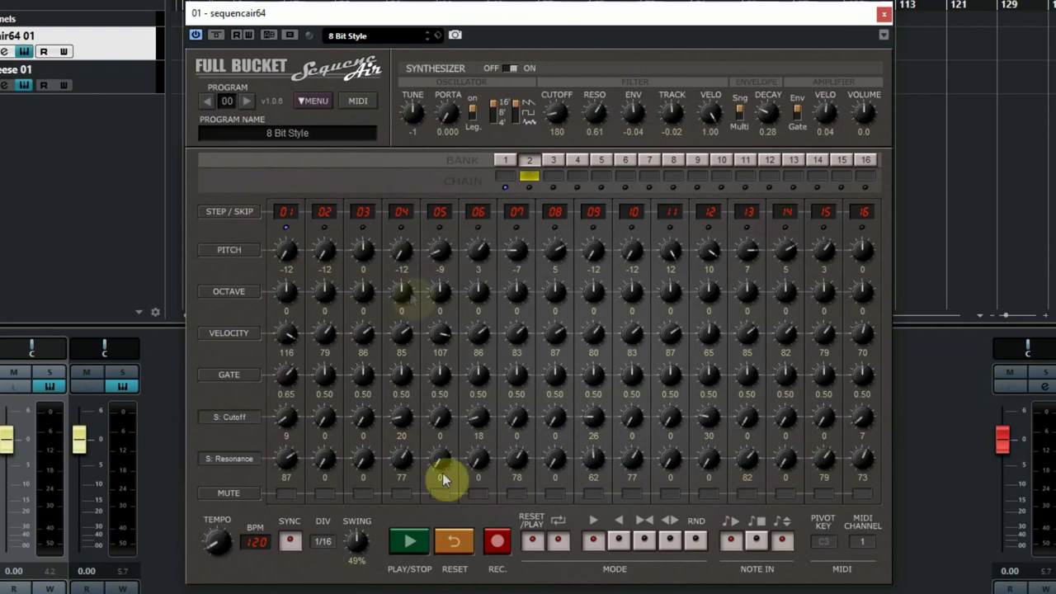
- Switch to bank 1, start playback, and step through presets Weird Stuff to Evolve
left_click(504, 161)
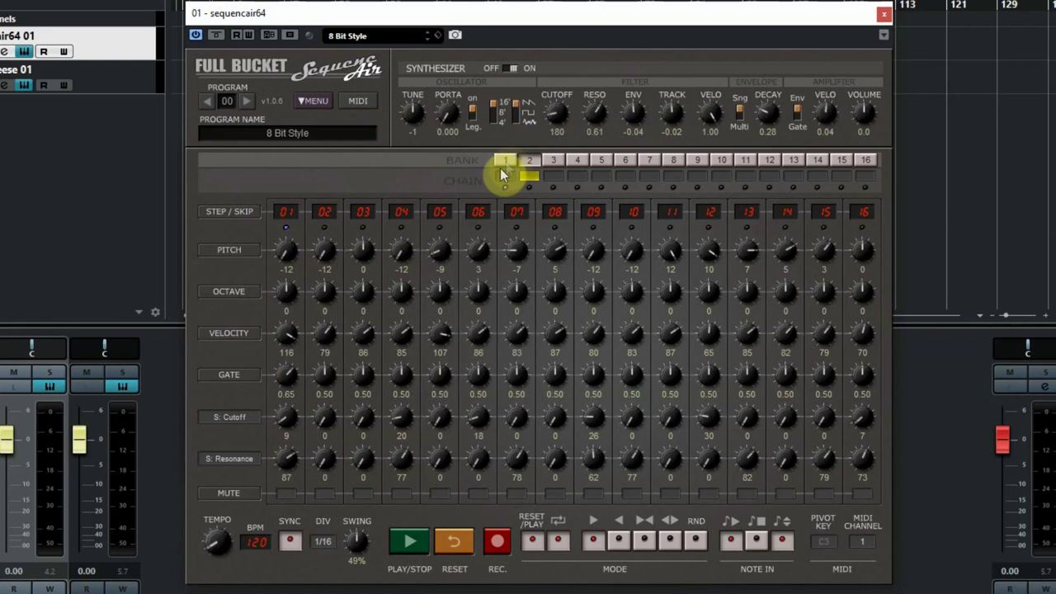
left_click(409, 542)
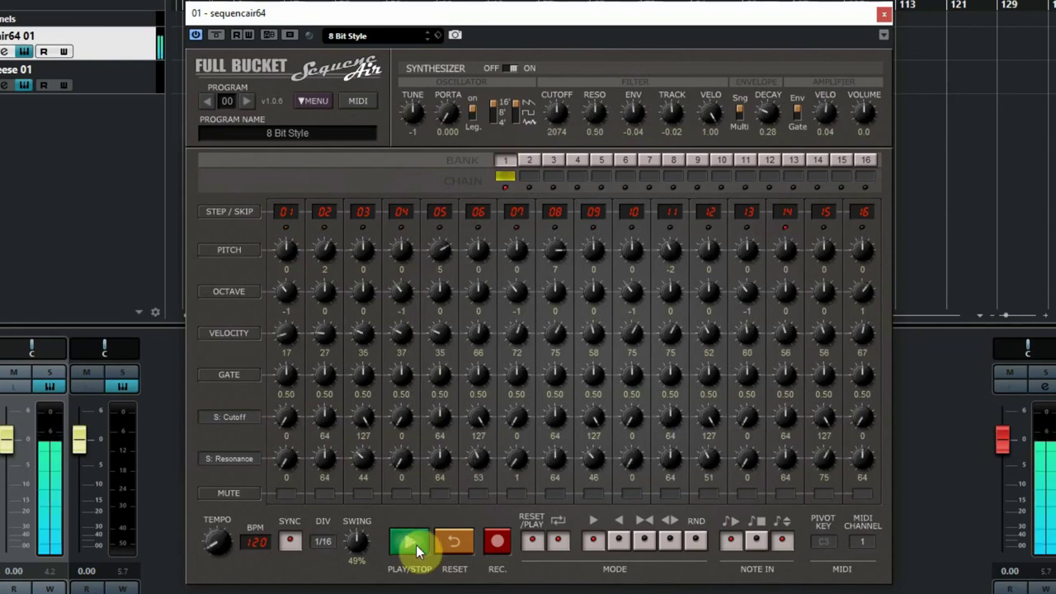
left_click(249, 101)
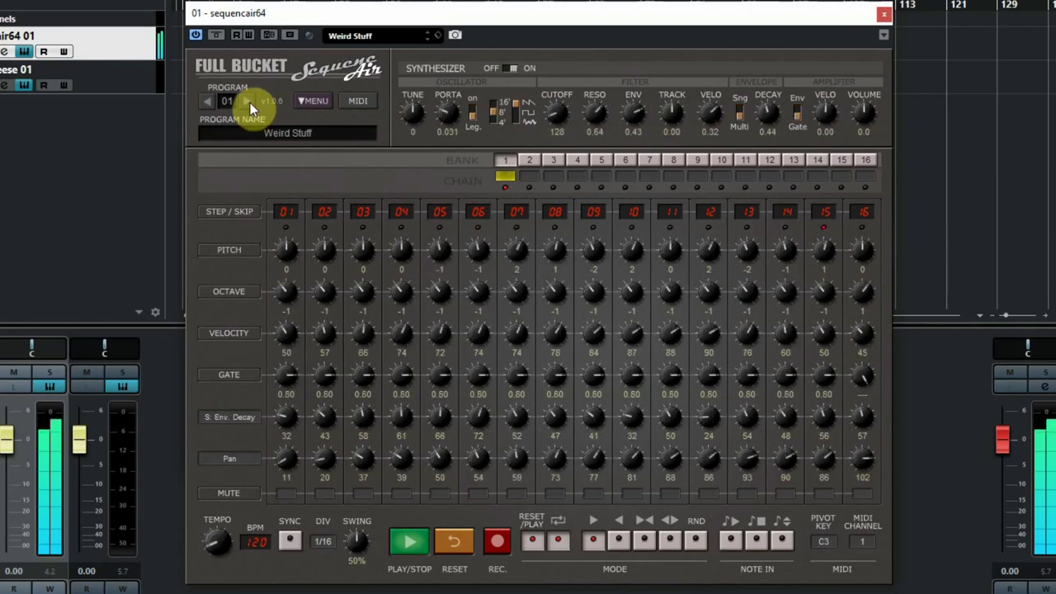
left_click(250, 102)
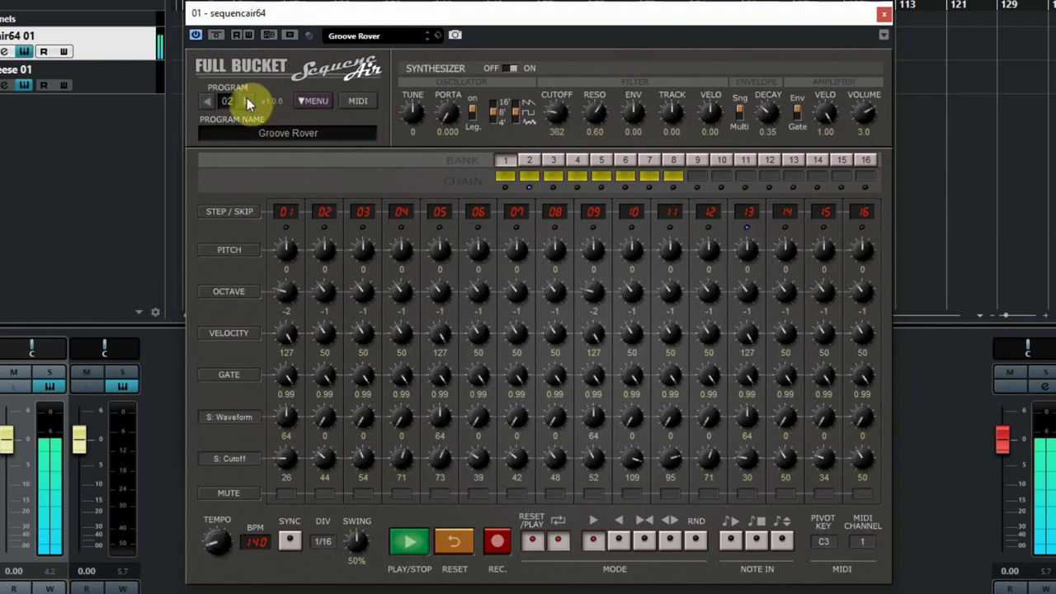
left_click(249, 100)
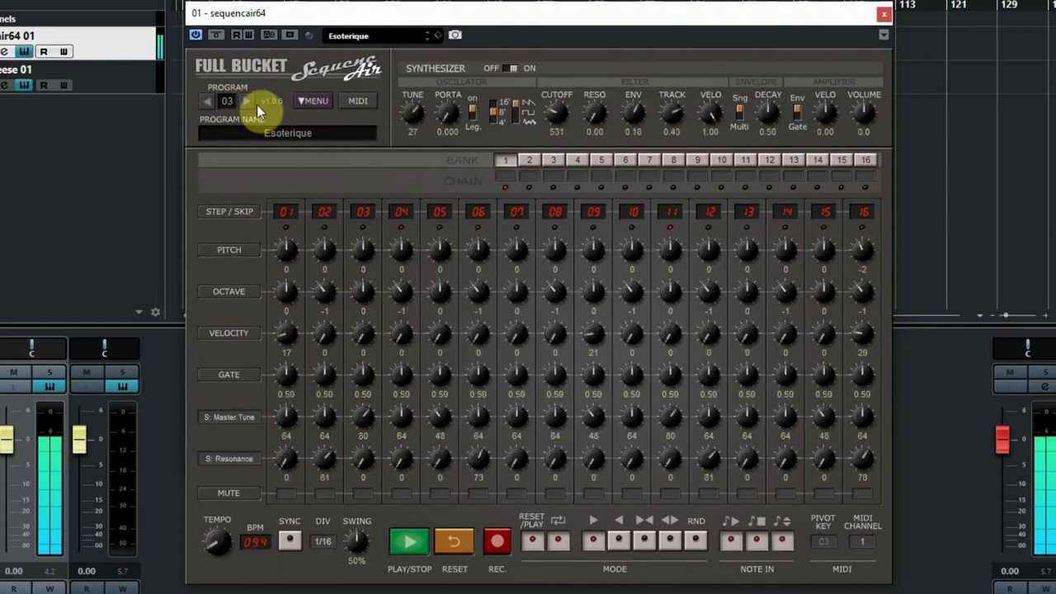
left_click(249, 101)
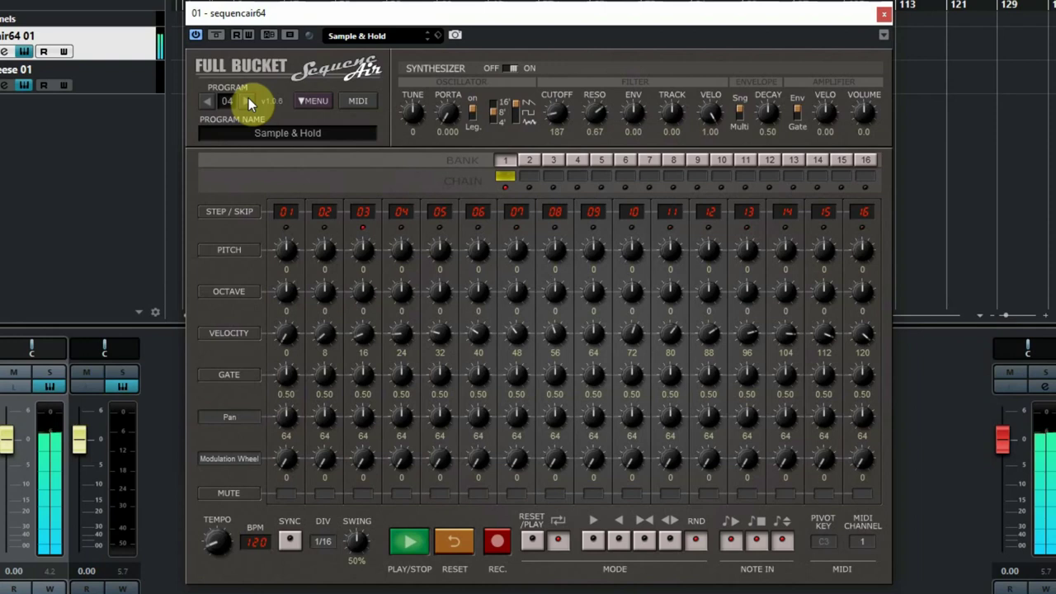
left_click(249, 99)
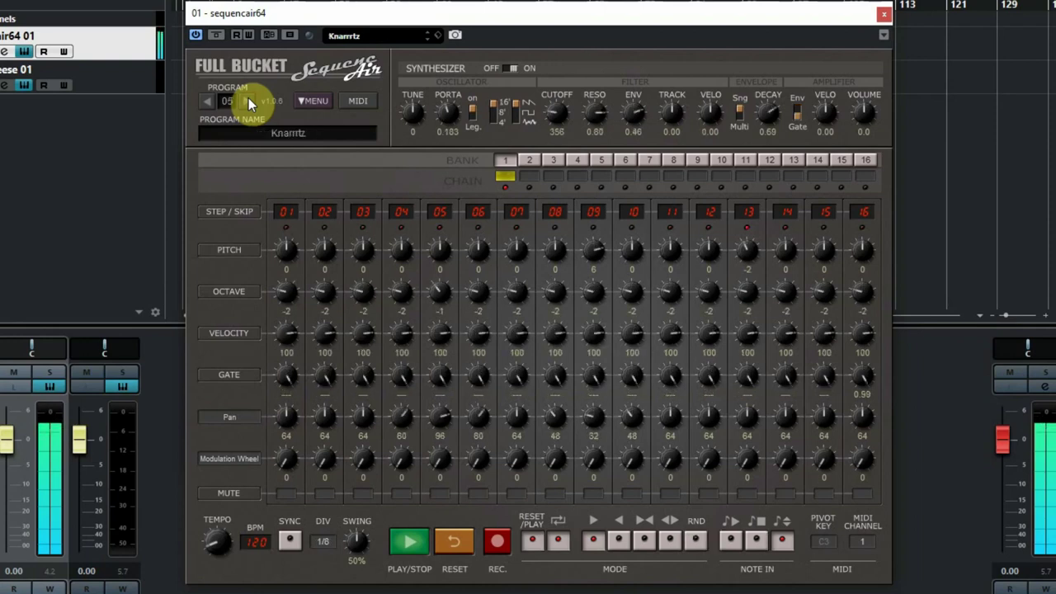
left_click(249, 100)
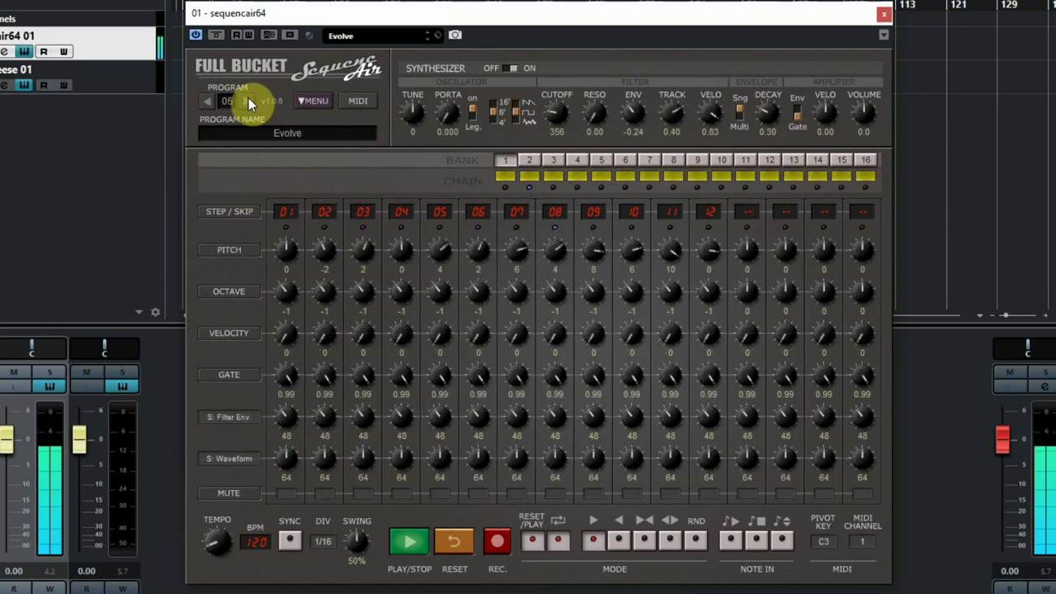
- Step through presets 7/8 Affront, Columbia, Tubular Bells, So weit, Oxygene 2 and Tarkus
left_click(248, 100)
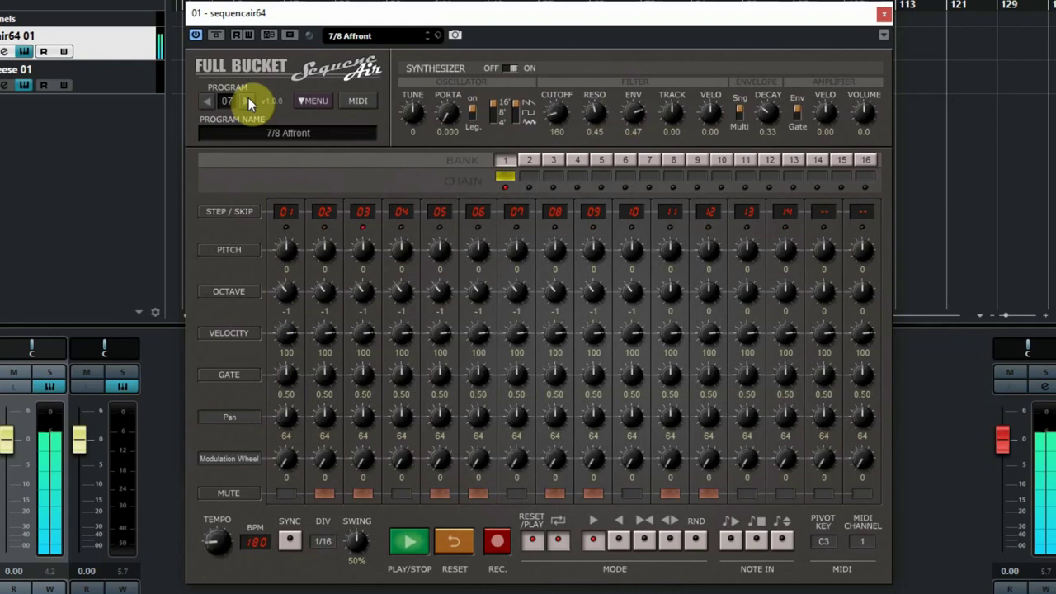
left_click(249, 100)
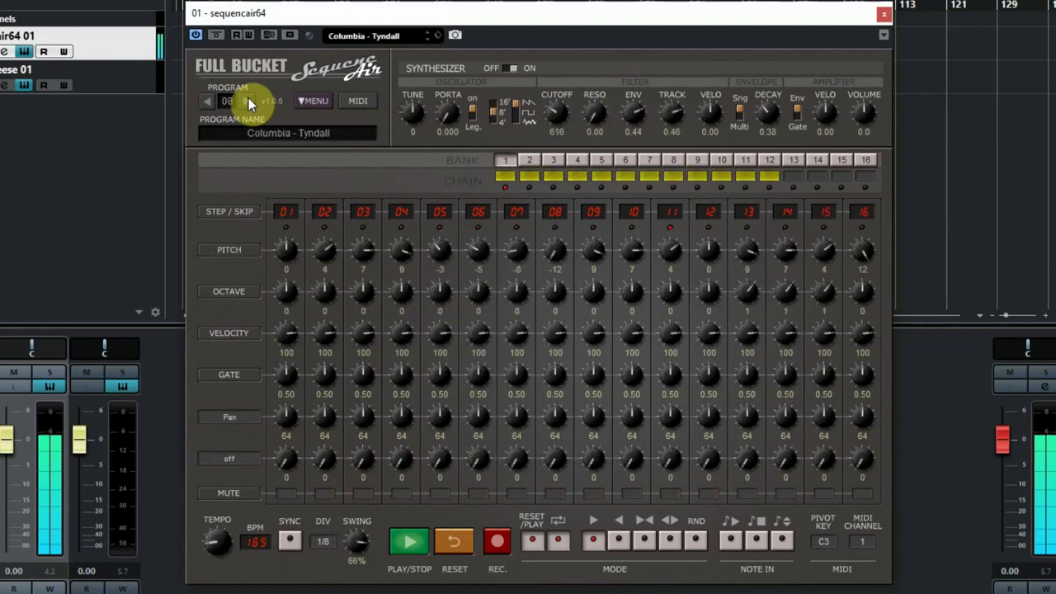
left_click(248, 100)
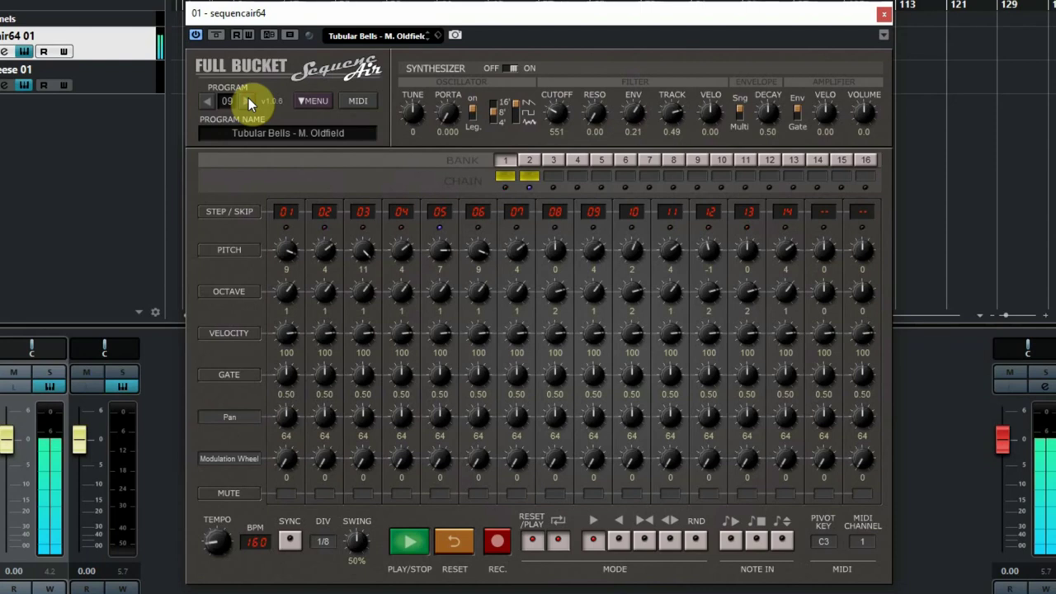
left_click(248, 100)
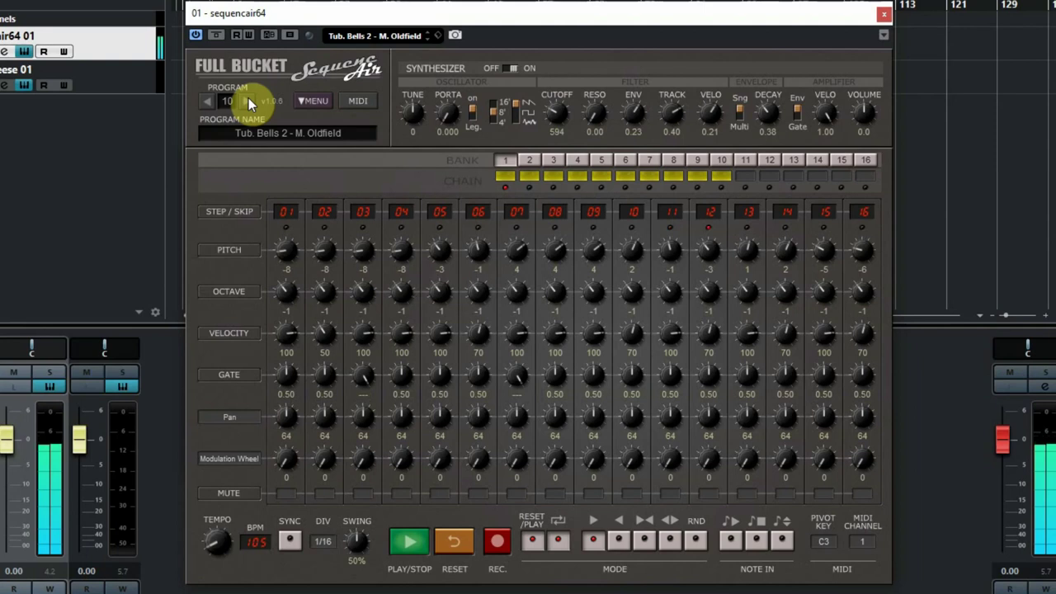
left_click(248, 100)
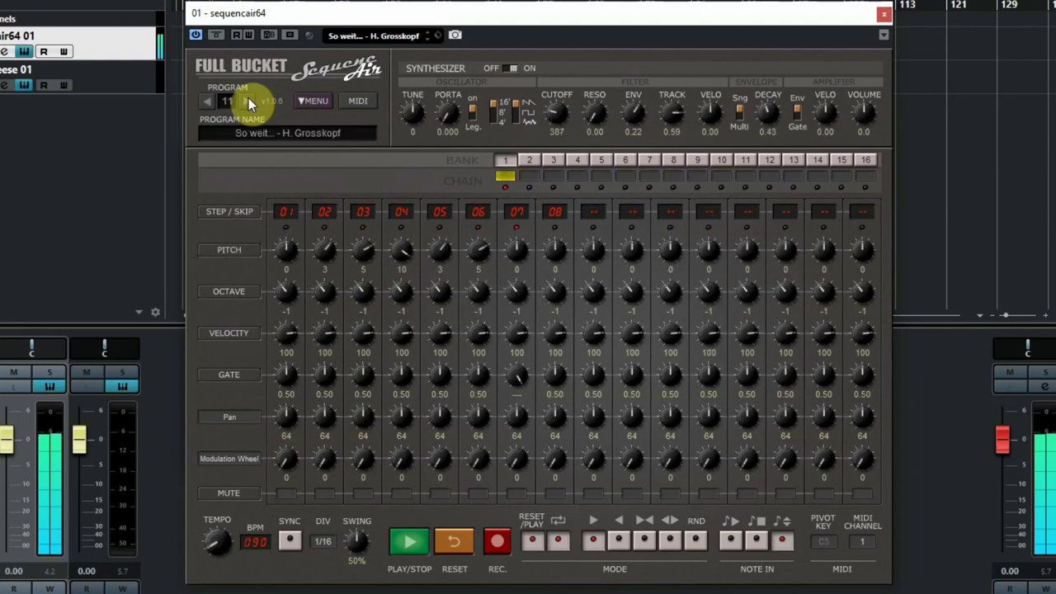
left_click(248, 98)
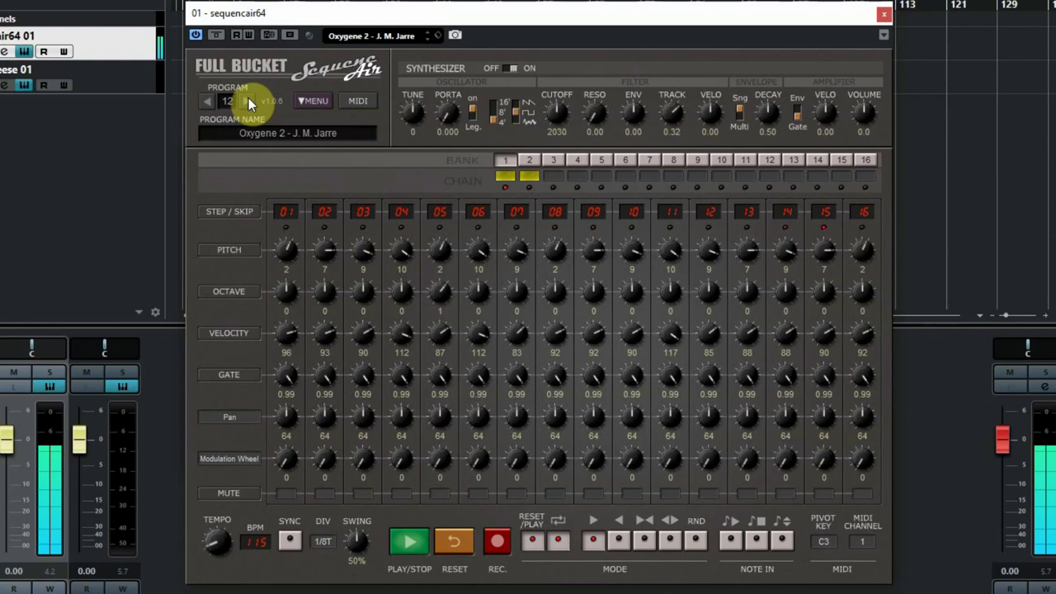
left_click(248, 99)
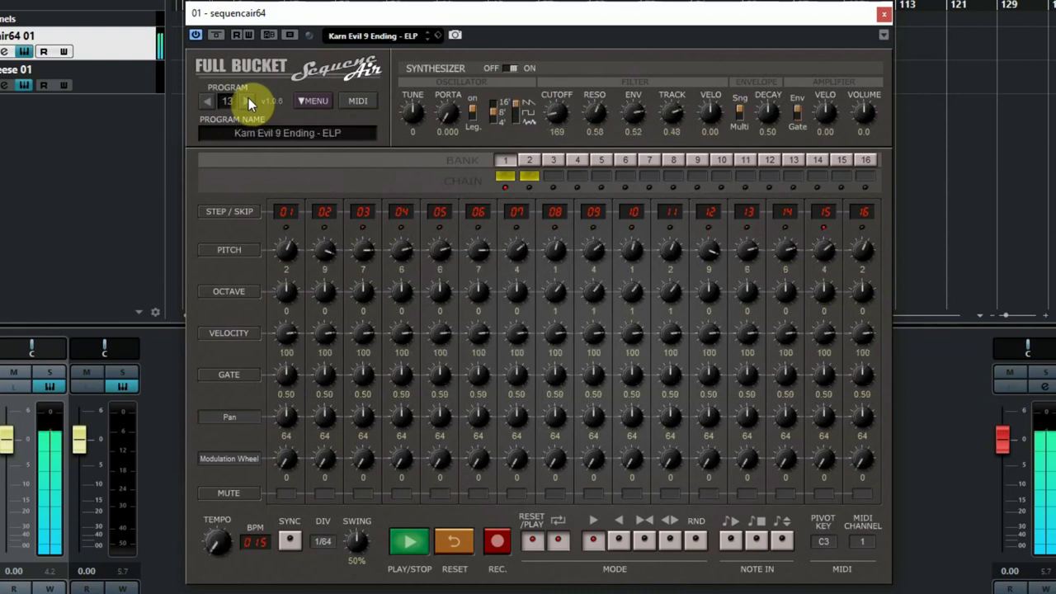
left_click(248, 99)
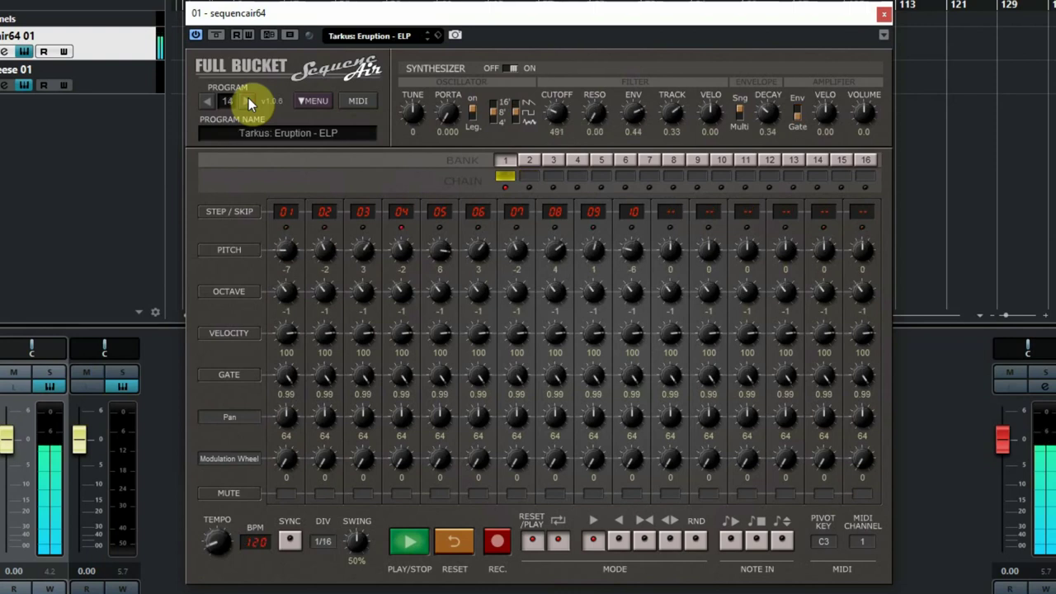
- Continue from Army Of Me through Spiral and Roboter to 21 Bouncy Seq - Jarre
left_click(248, 98)
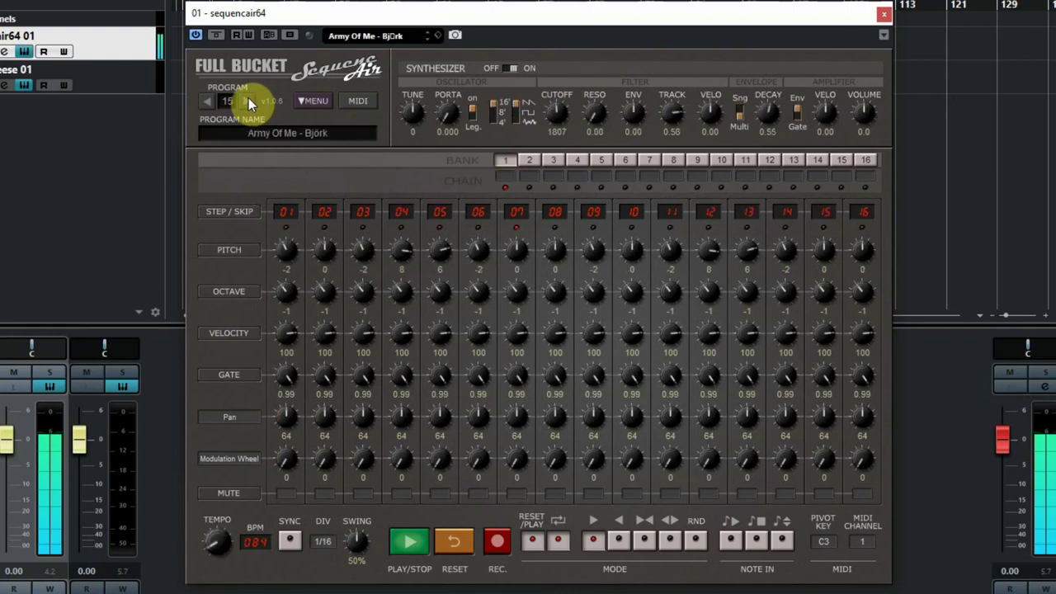
left_click(248, 97)
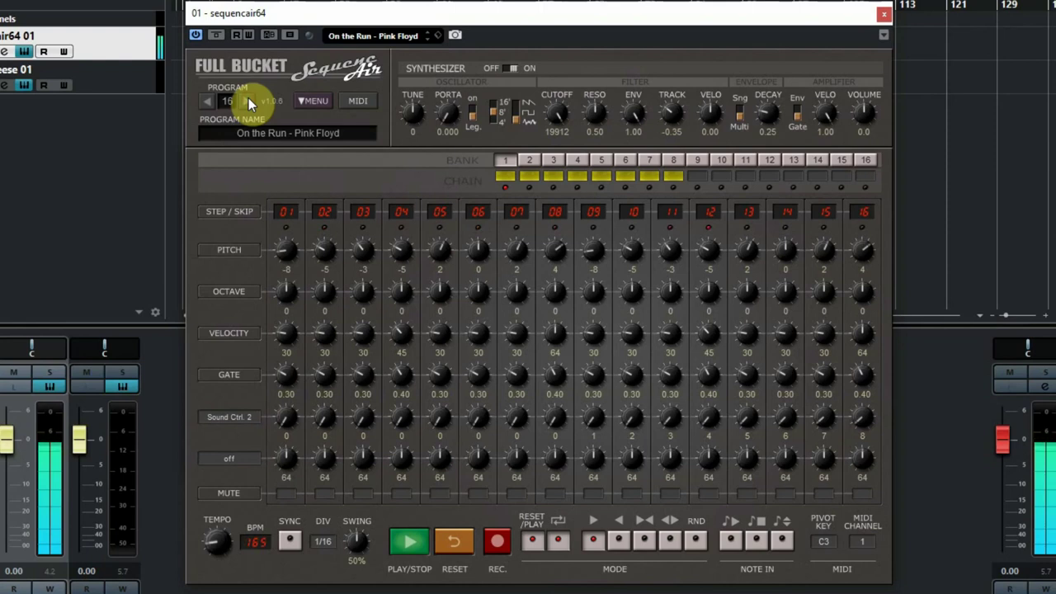
left_click(248, 98)
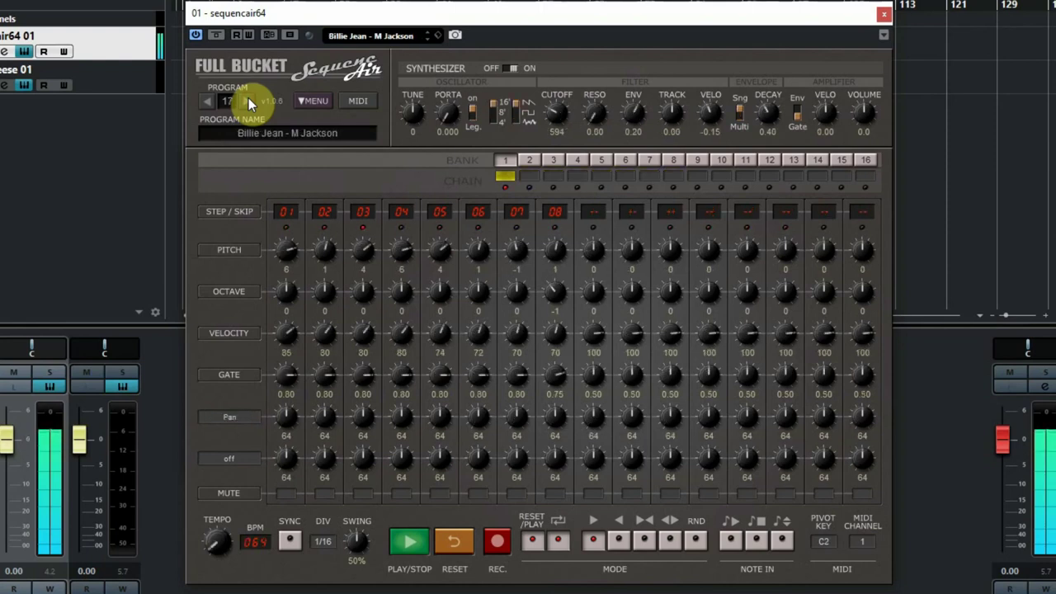
left_click(248, 97)
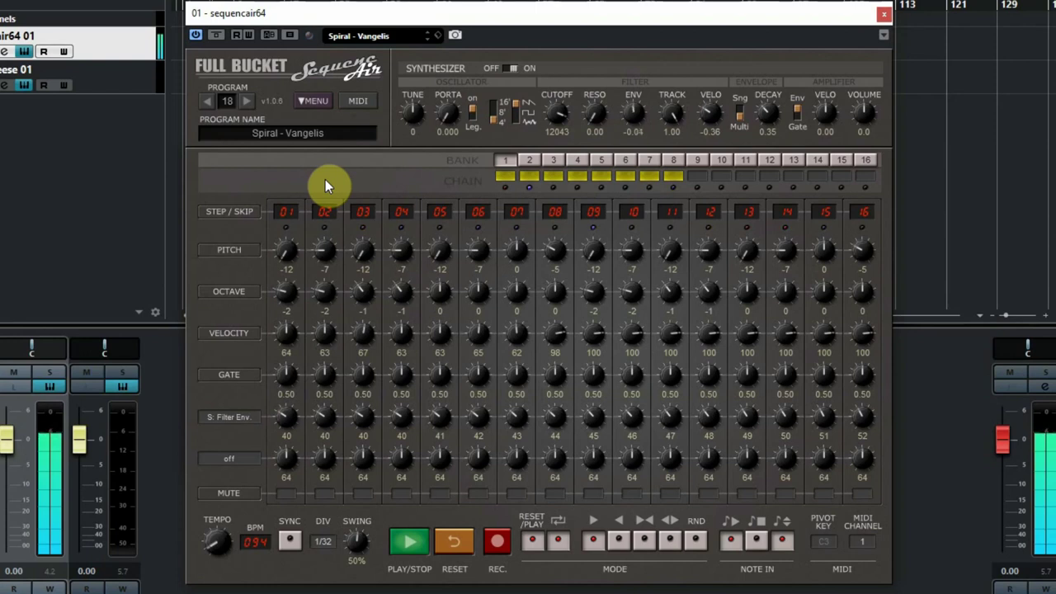
left_click(248, 101)
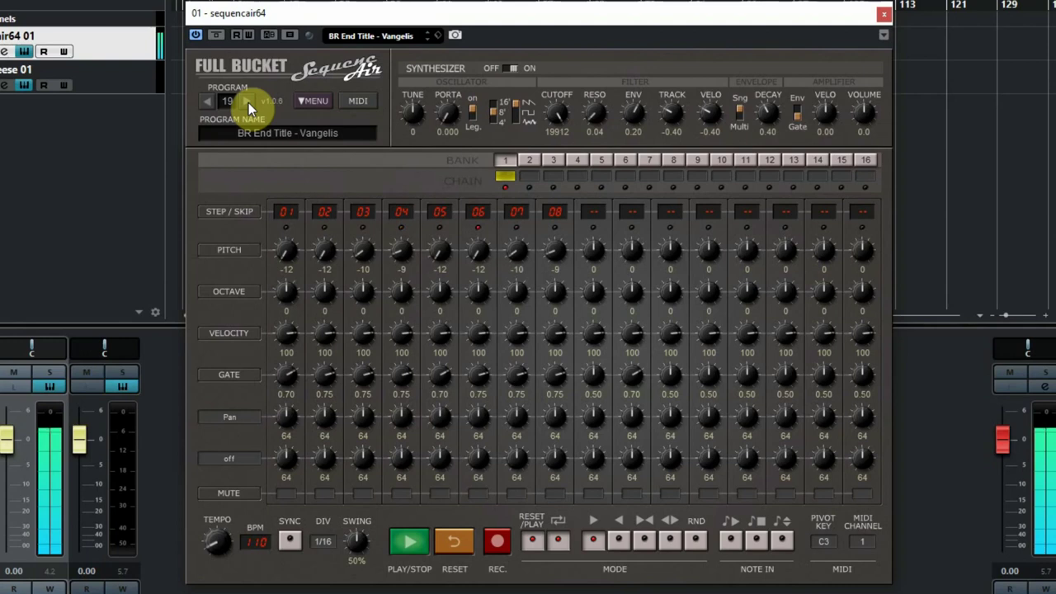
left_click(247, 102)
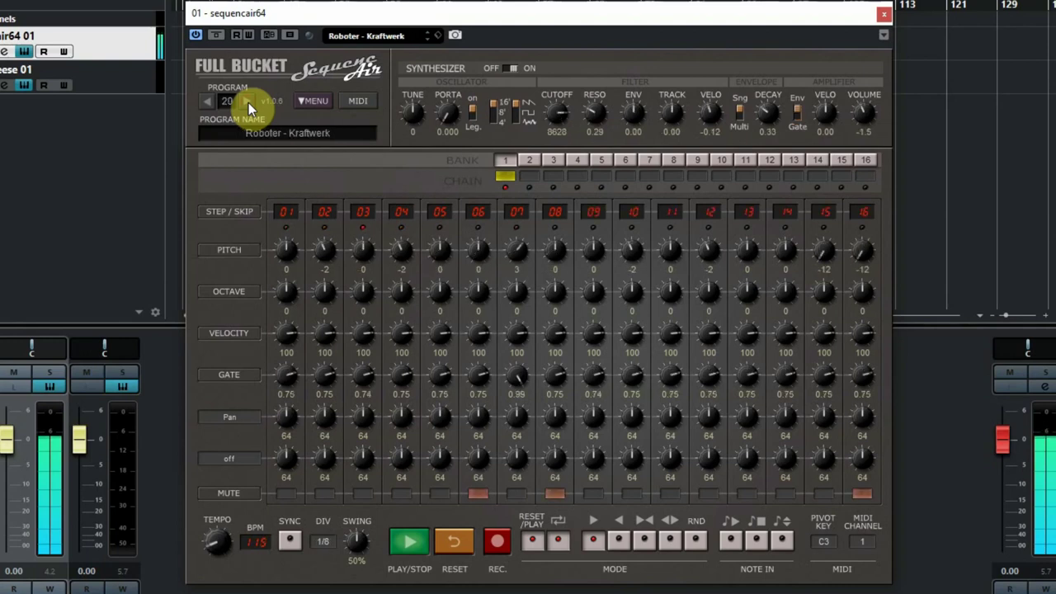
left_click(248, 102)
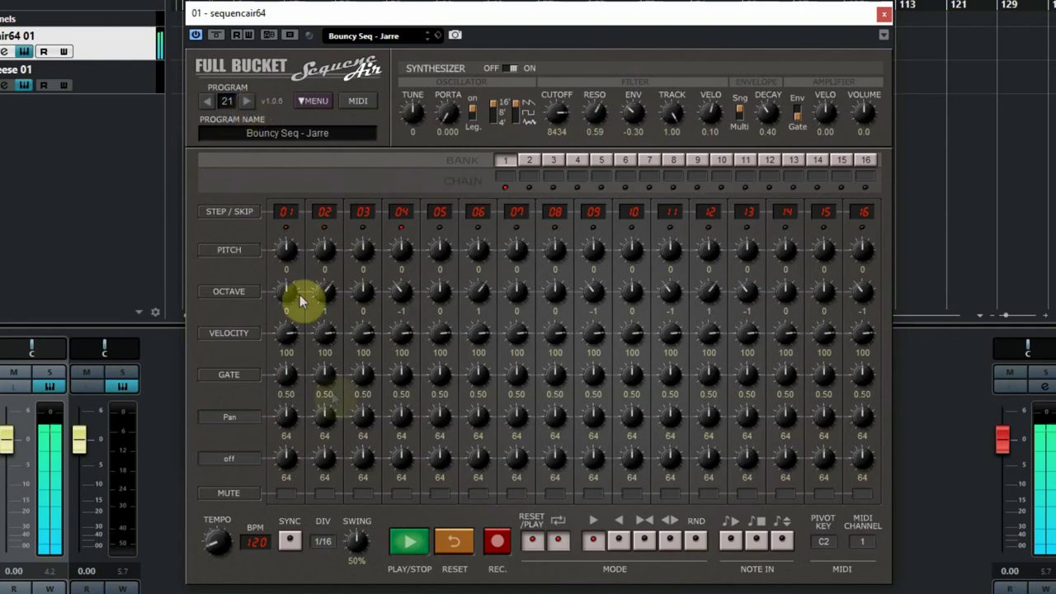
- Stop playback, sweep tempo back to 120, toggle host sync off, and keep 1/16 division
left_click(410, 545)
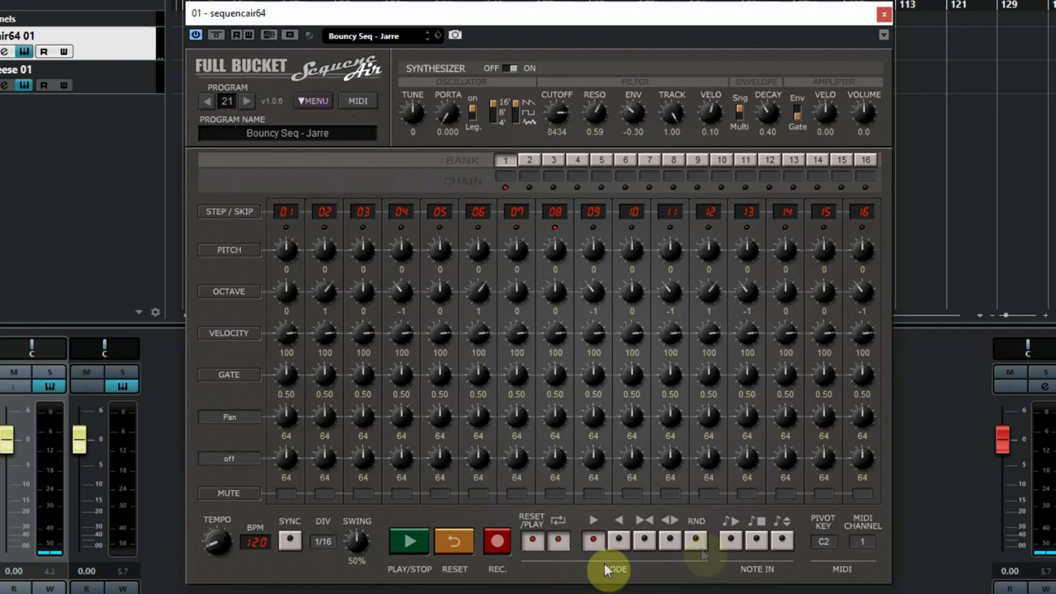
mouse_move(213, 559)
left_mouse_down()
mouse_move(207, 500)
mouse_move(211, 552)
left_mouse_up()
left_click(290, 543)
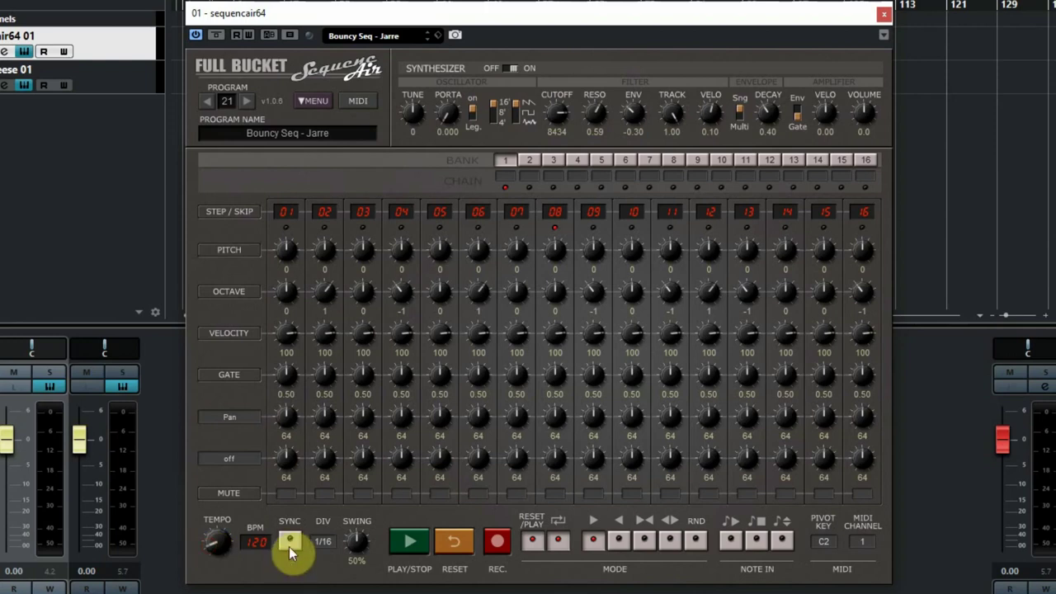
left_click(289, 541)
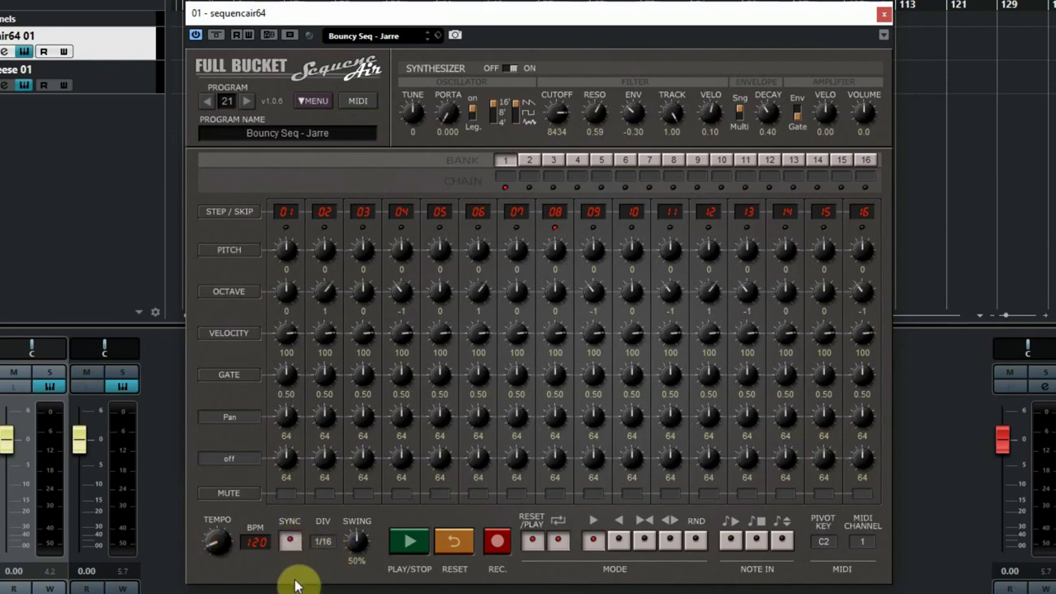
left_click(324, 544)
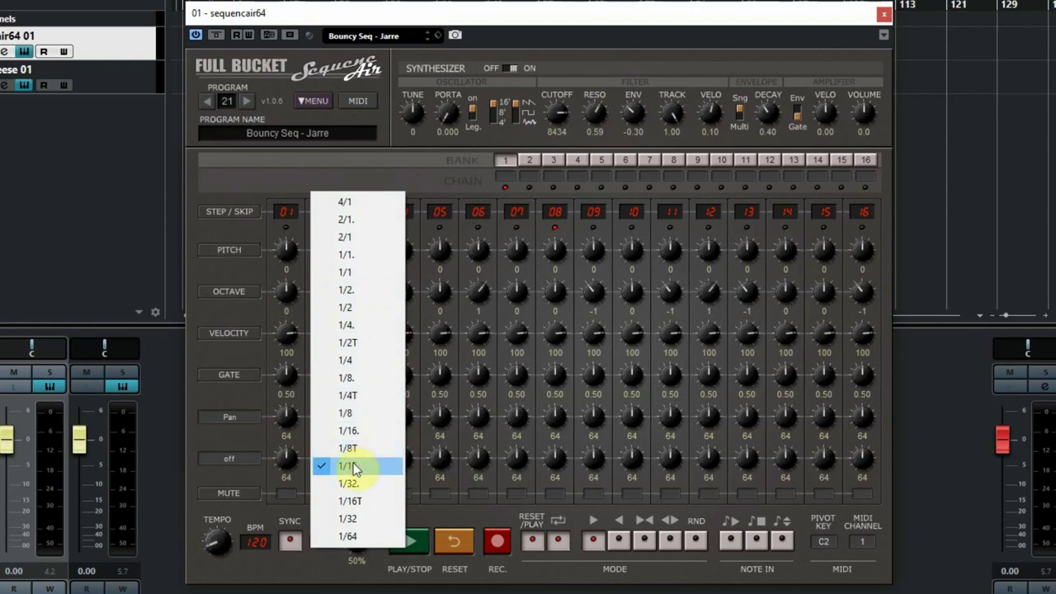
left_click(353, 467)
left_click(289, 541)
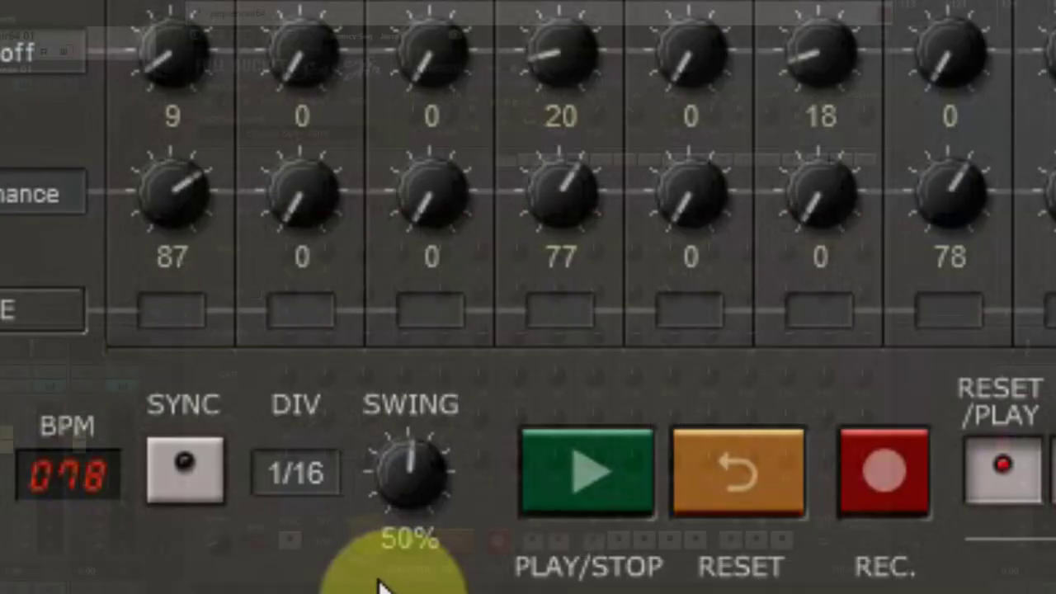
- Play the pattern with the swing amount raised, stopping and restarting it
left_click(409, 542)
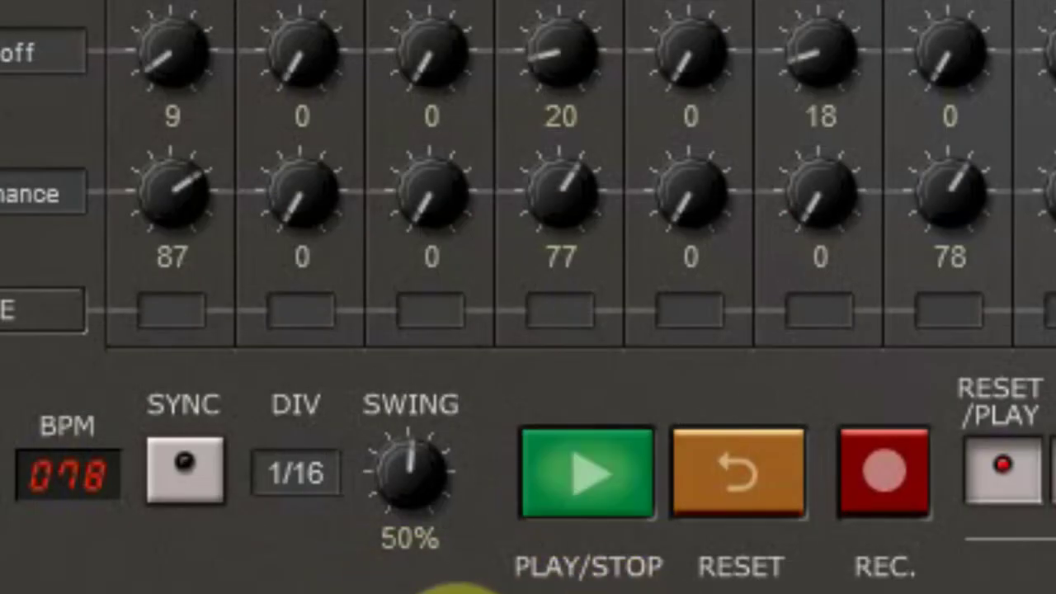
left_click_drag(415, 490, 404, 394)
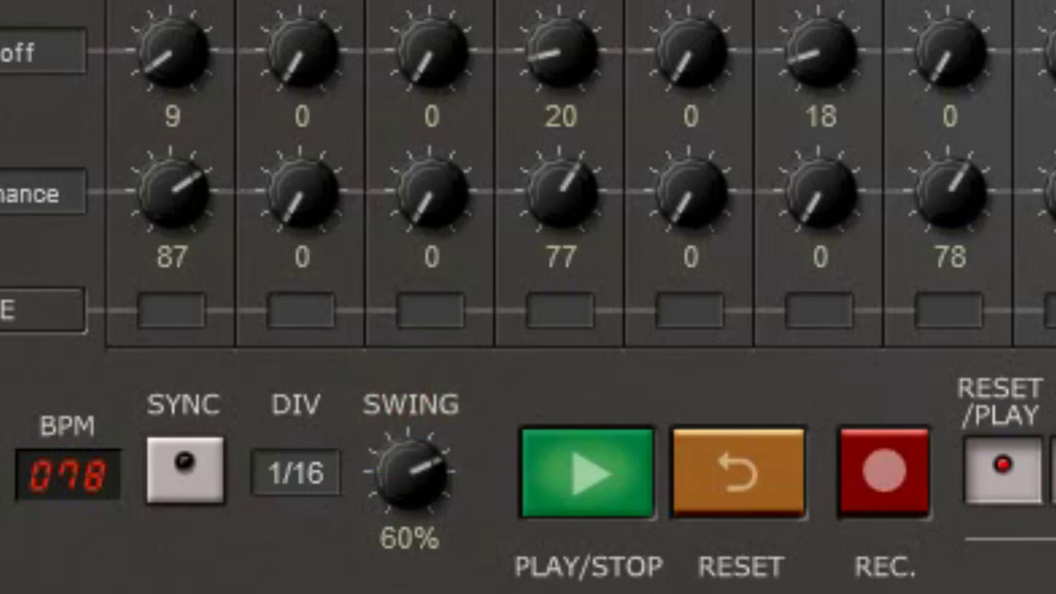
left_click(593, 488)
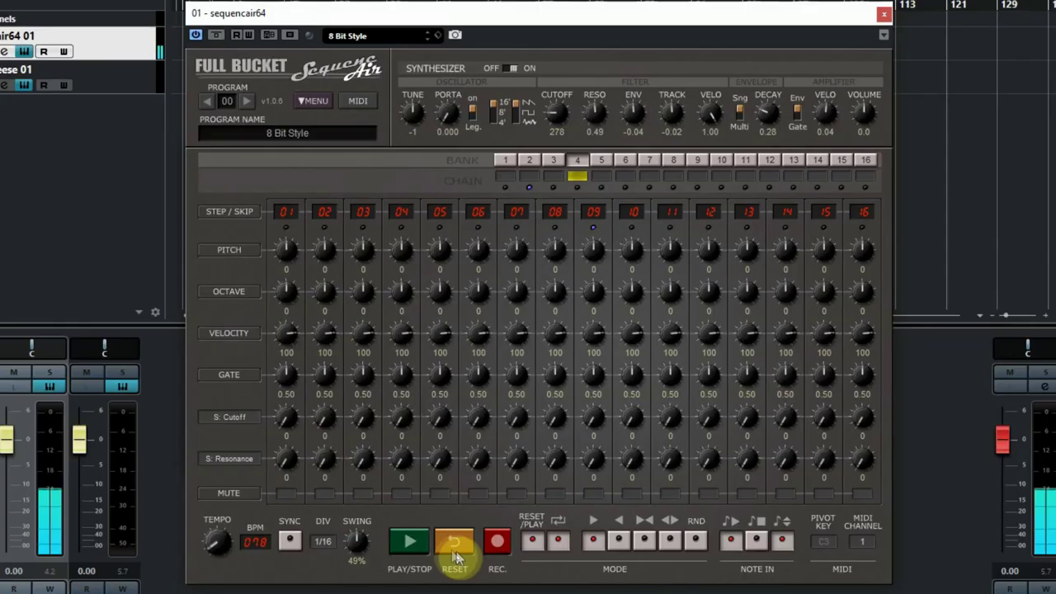
left_click(602, 475)
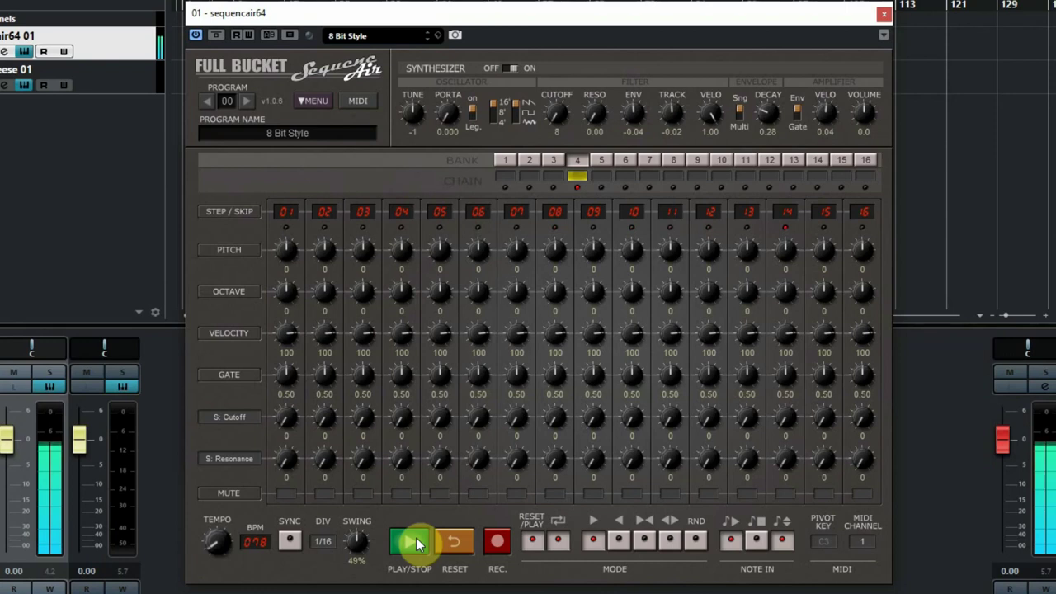
- Record new notes into the steps with REC, play them back, and raise cutoff from 8 to 21
left_click(417, 543)
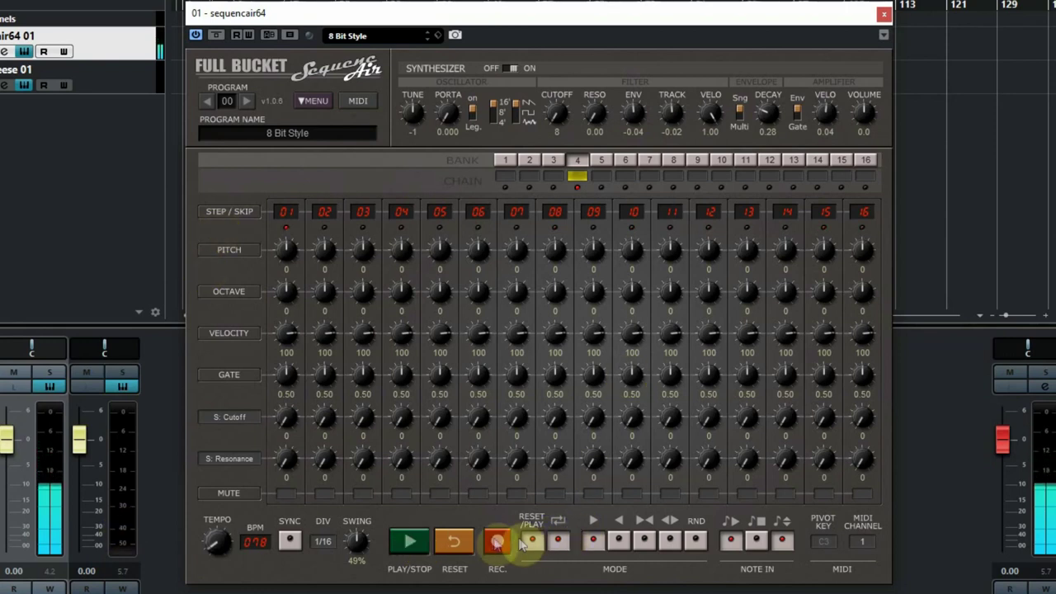
left_click(498, 543)
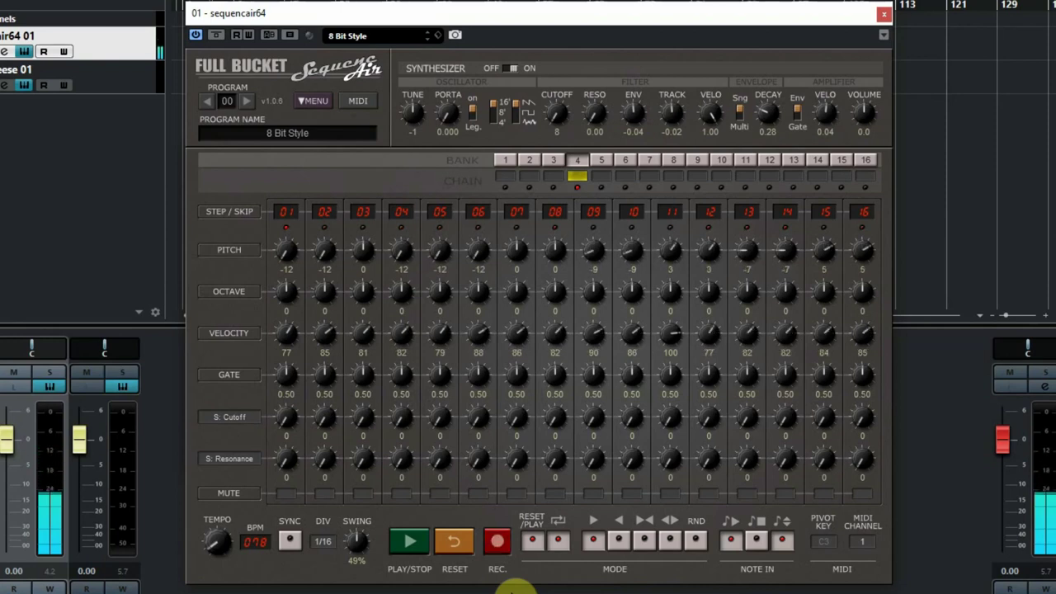
left_click(416, 543)
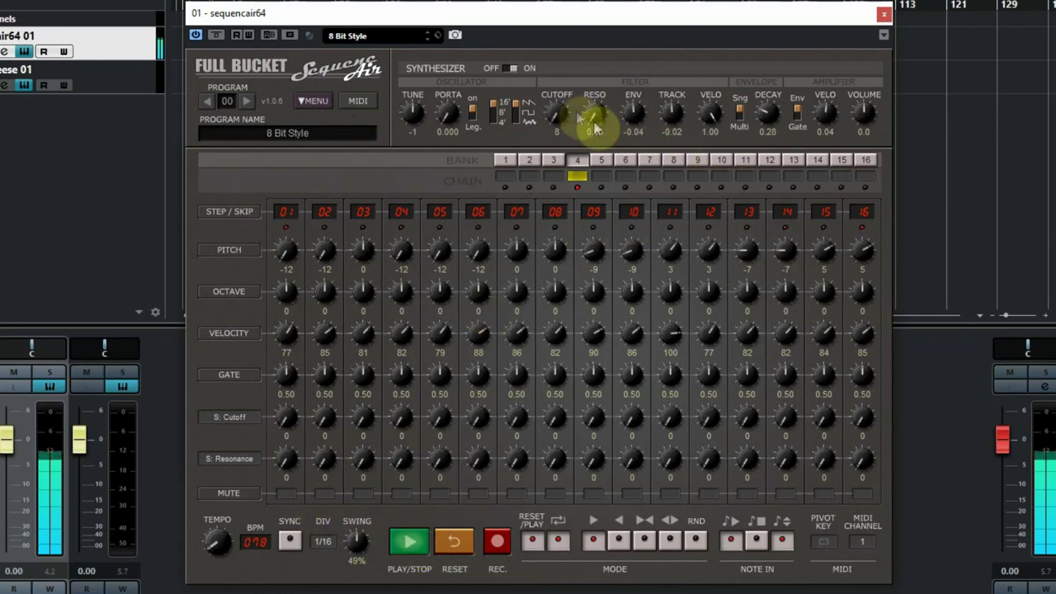
left_click_drag(556, 115, 552, 74)
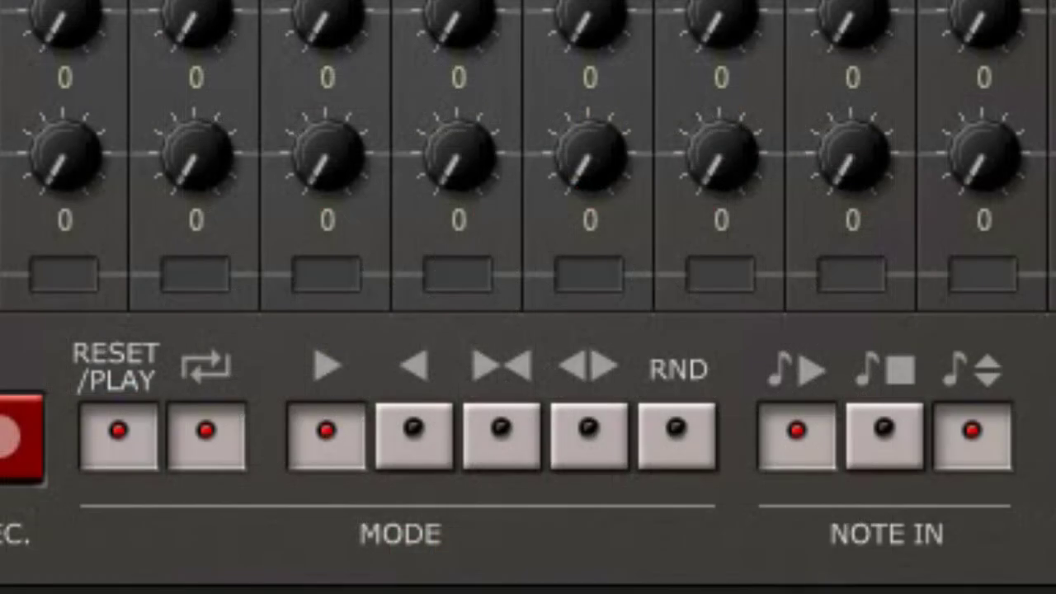
- Toggle restart-on-play, then try reverse, ping-pong, alternate and random step orders before returning to forward
left_click(124, 430)
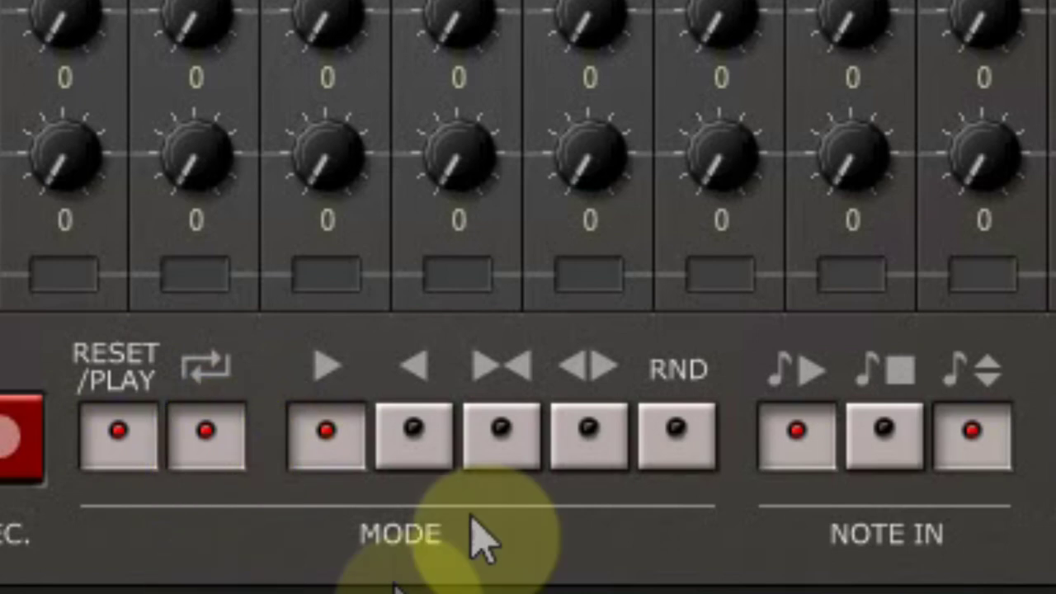
left_click(429, 444)
left_click(504, 446)
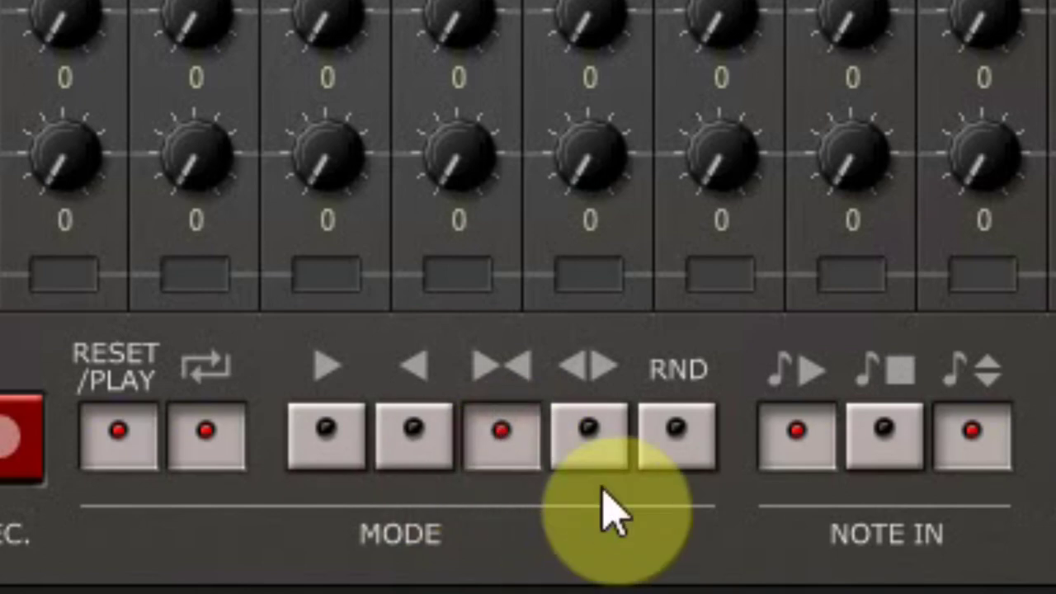
left_click(608, 460)
left_click(677, 450)
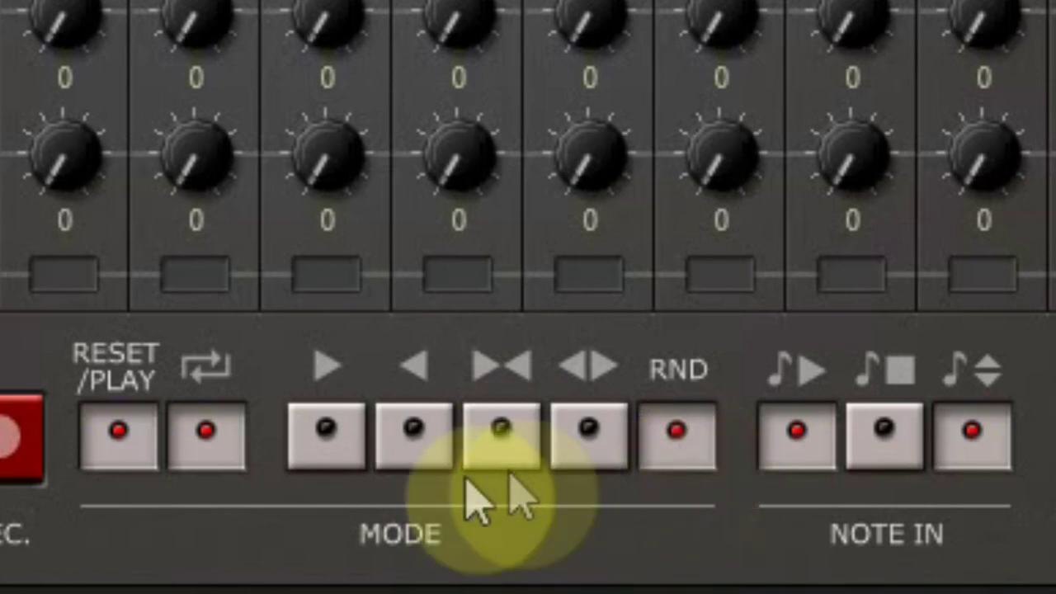
left_click(317, 443)
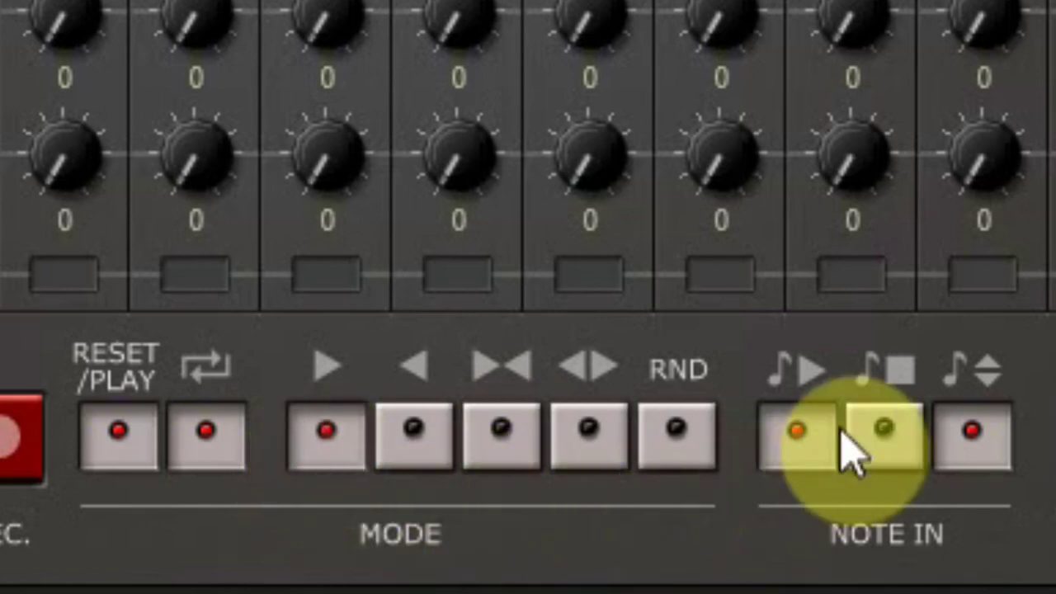
- Cycle the Note In modes through start and transpose, ending on notes start-and-stop
left_click(775, 445)
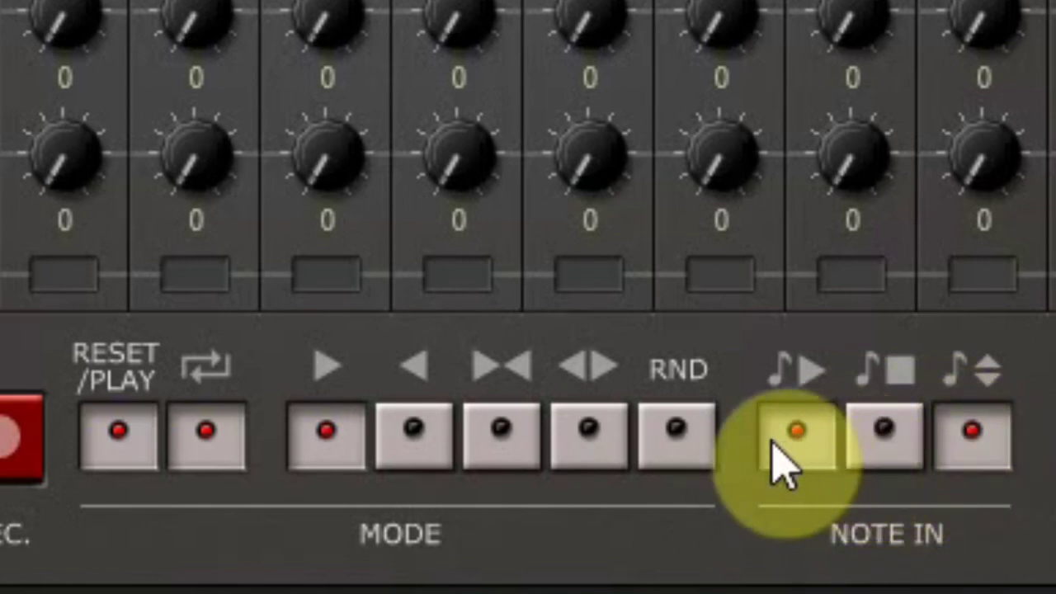
left_click(945, 449)
left_click(763, 453)
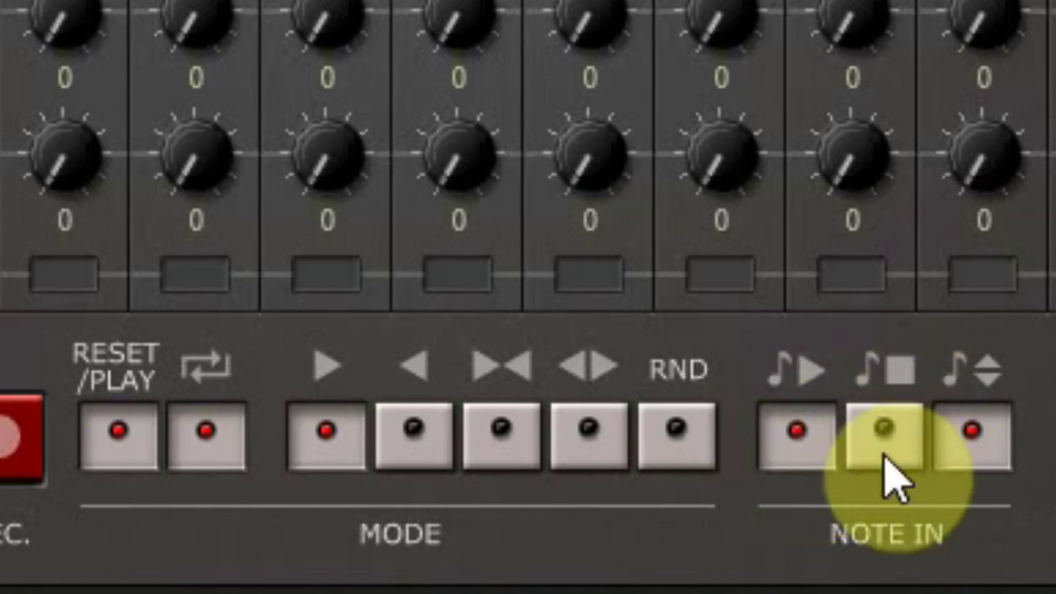
left_click(969, 457)
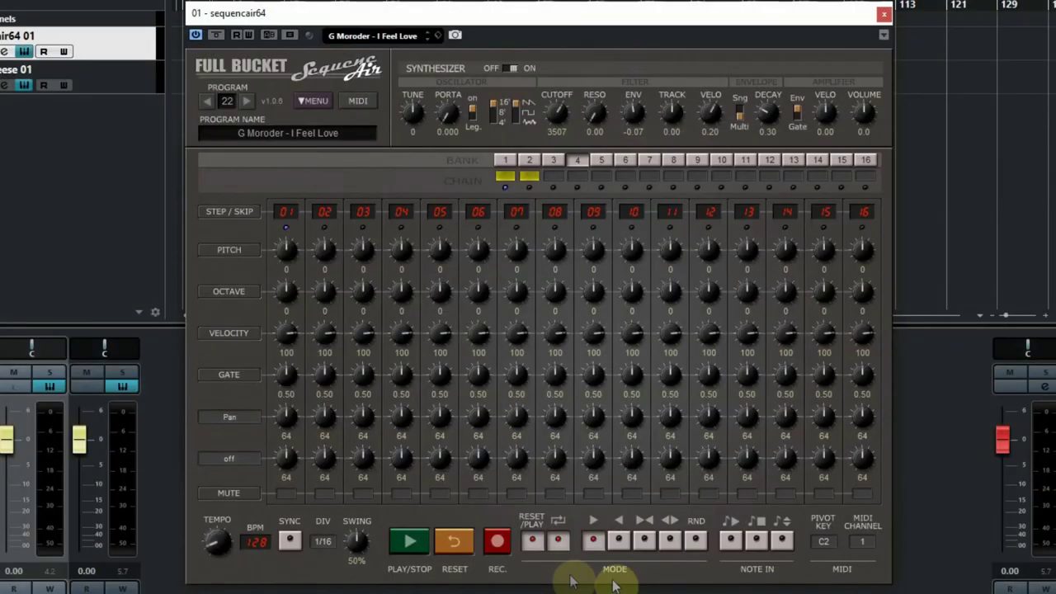
- Enable Note In transpose so played keys shift the I Feel Love pattern, then stop it
left_click(781, 540)
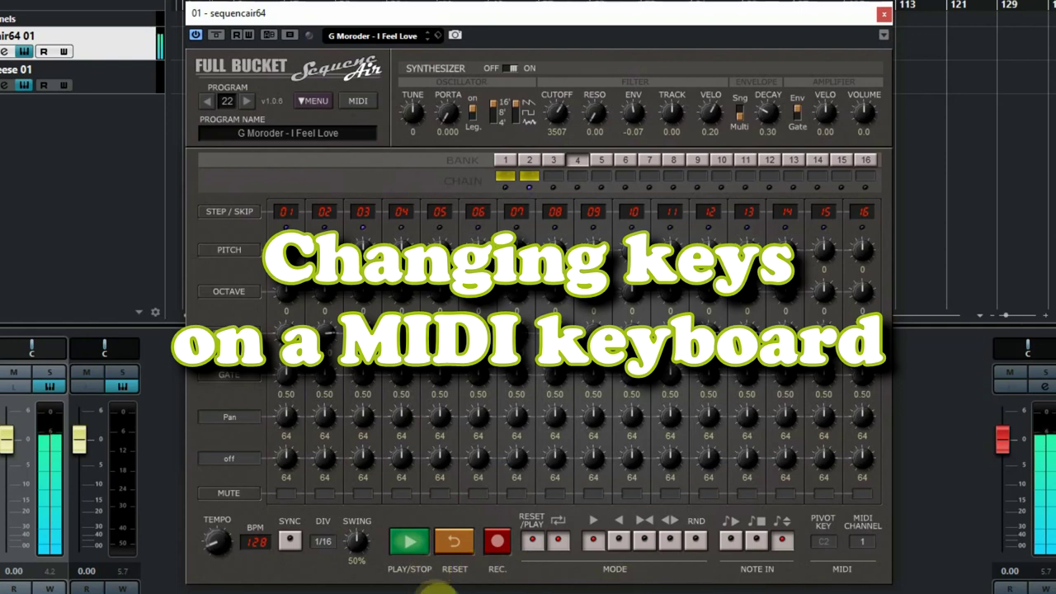
left_click(410, 546)
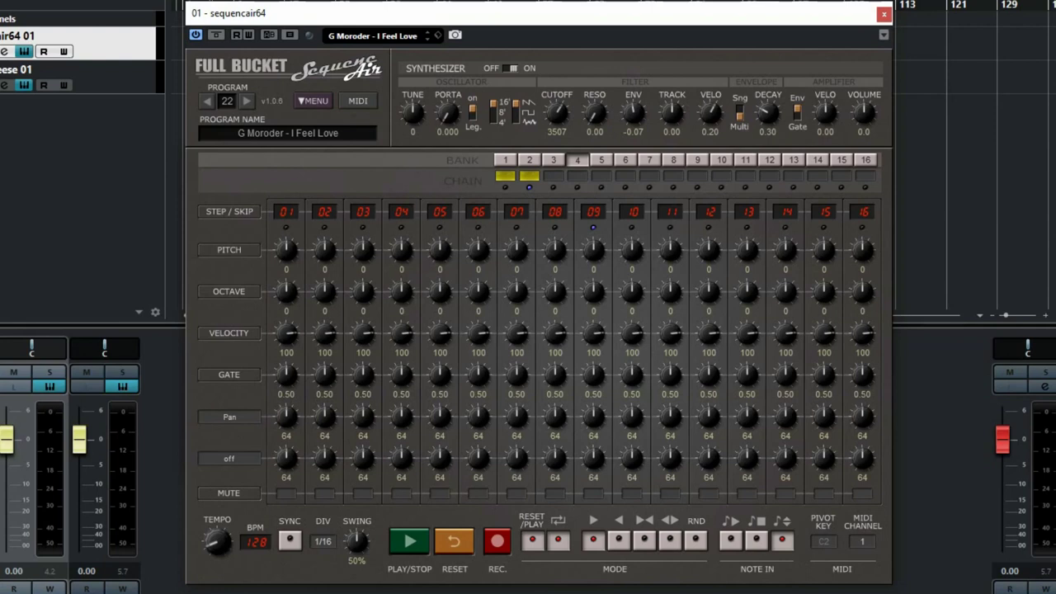
- Start playback, pan steps 1–3 to 18, 118 and 26, and darken the cutoff to 217
left_click(410, 541)
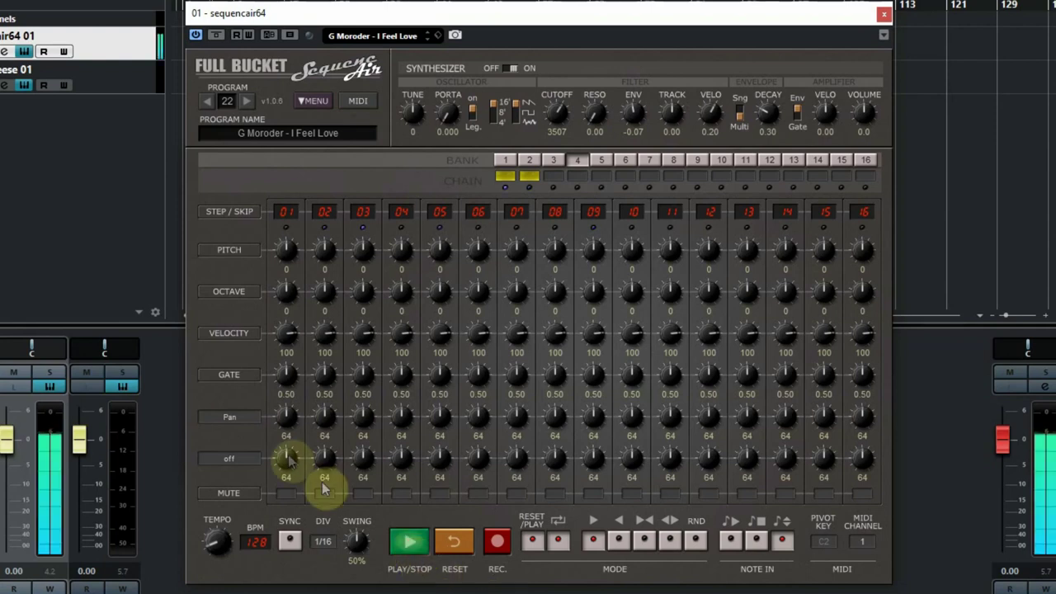
left_click_drag(289, 431, 327, 372)
left_click_drag(362, 417, 360, 460)
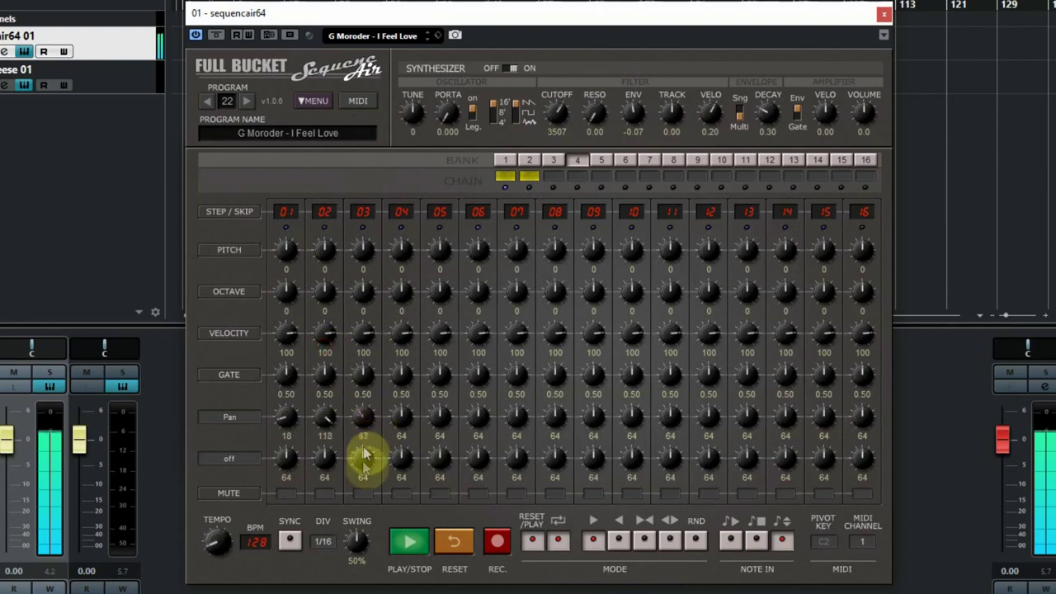
left_click_drag(566, 116, 565, 170)
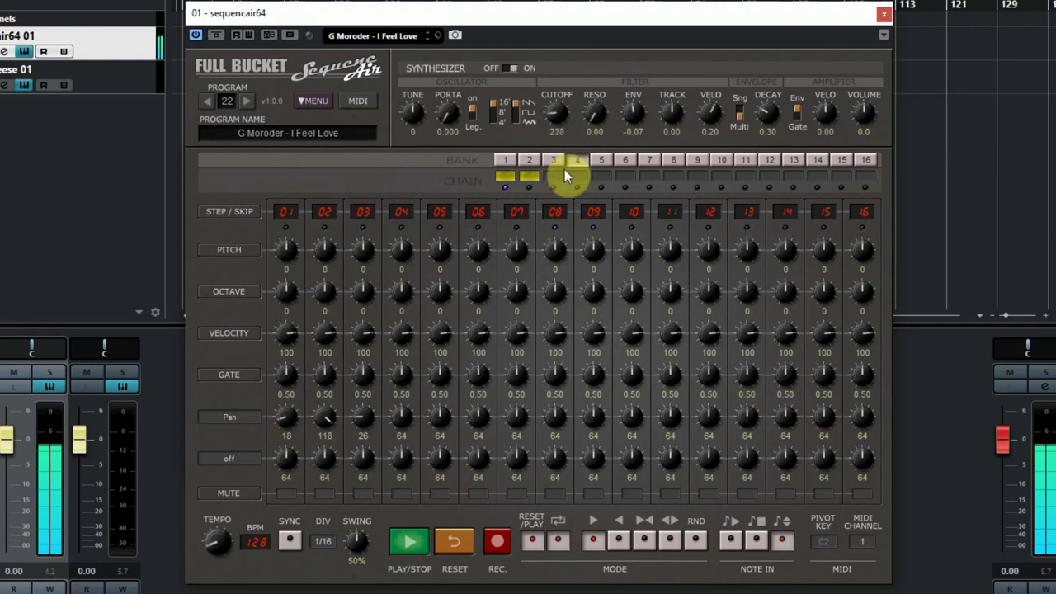
left_click_drag(589, 134, 594, 57)
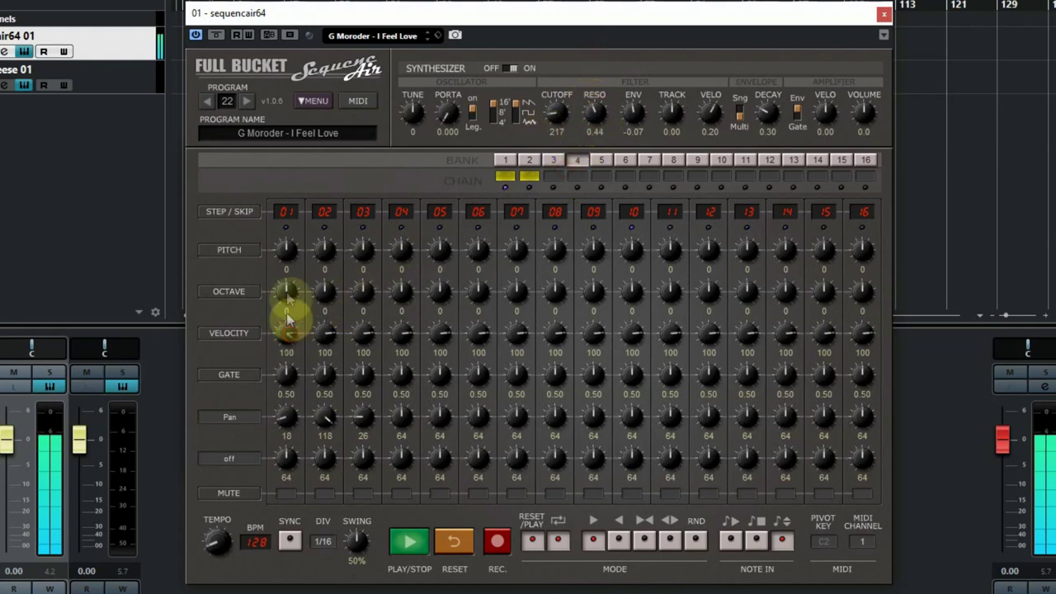
- Set step velocities to 121 and 83, cutoff 712, resonance 0.51, decay 0.28, then stop
left_click_drag(287, 320, 288, 302)
left_click_drag(325, 337, 327, 358)
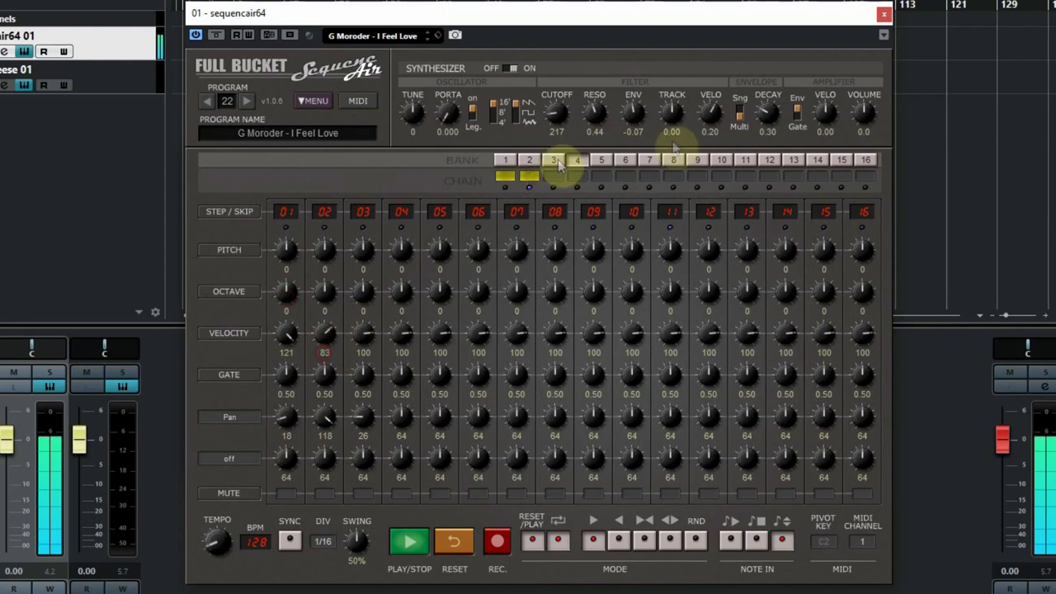
mouse_move(769, 116)
left_mouse_down()
mouse_move(760, 86)
mouse_move(766, 123)
mouse_move(754, 118)
left_mouse_up()
mouse_move(600, 120)
left_mouse_down()
mouse_move(596, 107)
mouse_move(596, 124)
left_mouse_up()
left_click_drag(556, 128, 553, 104)
left_click_drag(754, 111, 761, 123)
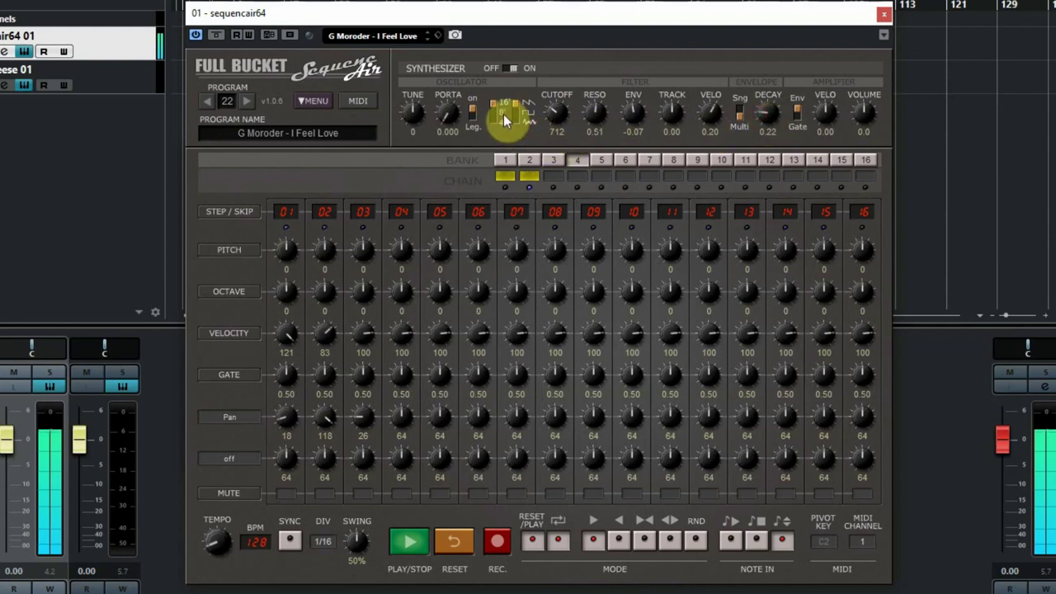
left_click_drag(496, 118, 503, 116)
left_click_drag(766, 125, 765, 118)
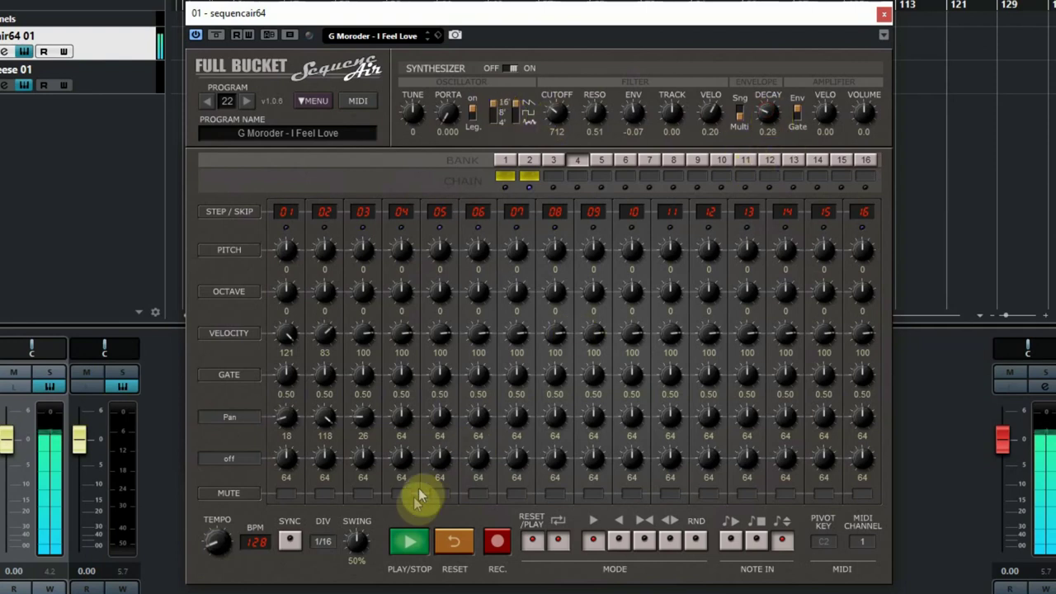
left_click(410, 542)
- Open the Triple Cheese editor, then step Sequencair back through the presets to 00 8 Bit Style
left_click(28, 86)
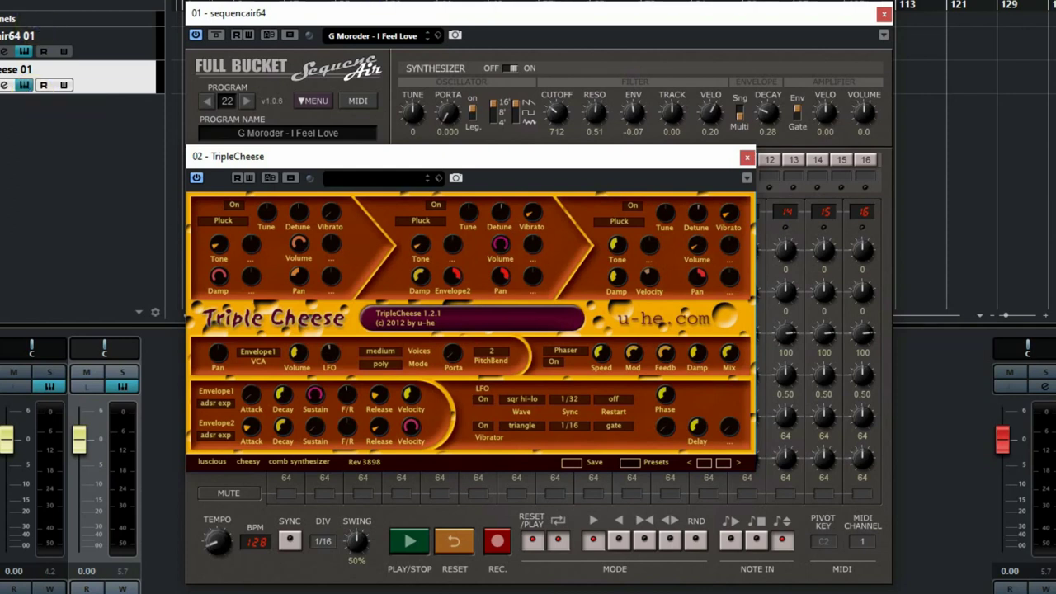
left_click(541, 12)
left_click(205, 102)
left_click(206, 102)
left_click(205, 102)
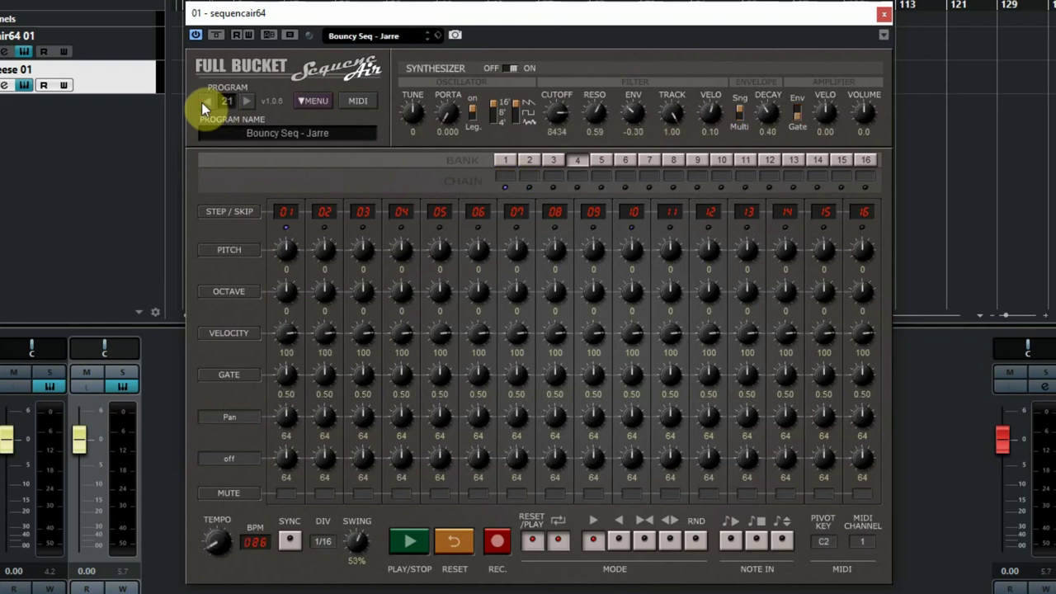
left_click(205, 102)
left_click(201, 102)
left_click(202, 102)
left_click(201, 103)
left_click(201, 102)
left_click(201, 102)
left_click(202, 102)
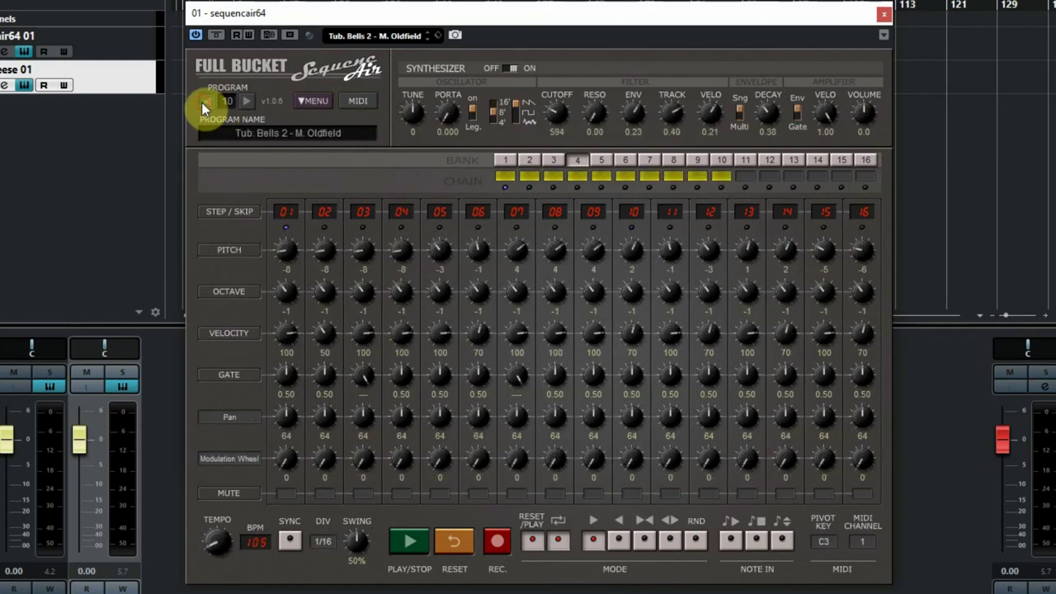
left_click(202, 102)
left_click(201, 102)
left_click(201, 103)
left_click(201, 102)
left_click(201, 102)
left_click(201, 102)
left_click(201, 102)
left_click(201, 103)
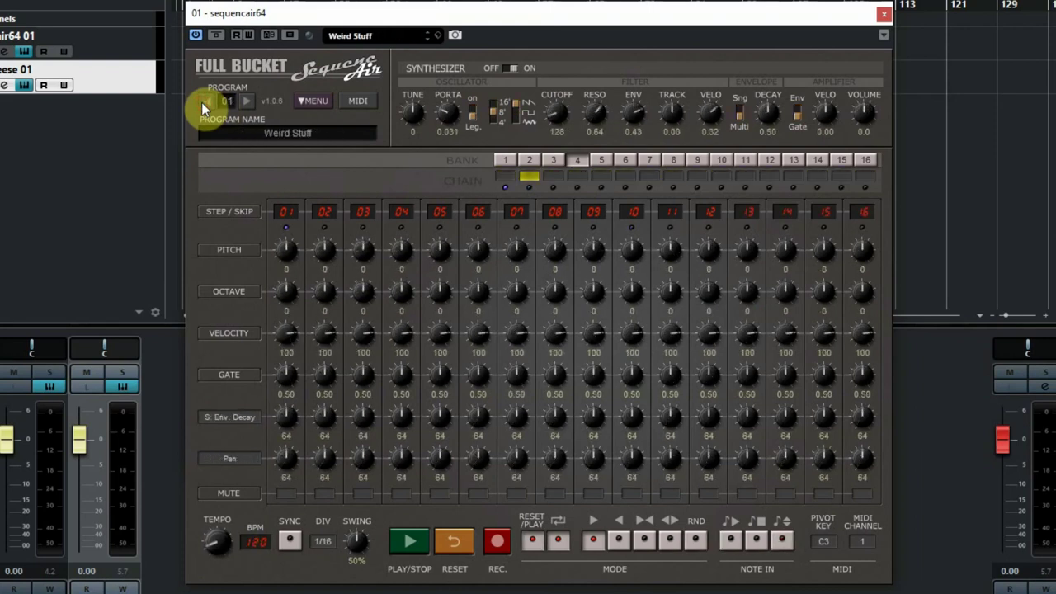
left_click(201, 102)
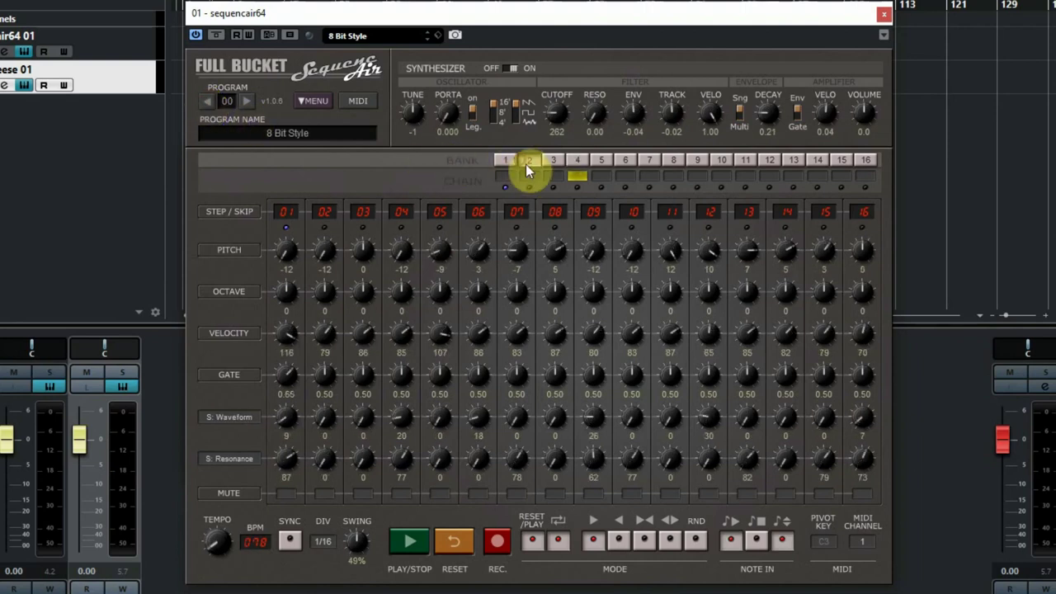
- Switch to pattern bank 2, reposition the Triple Cheese editor, and reselect the Sequencair track
left_click(579, 176)
left_click(106, 47)
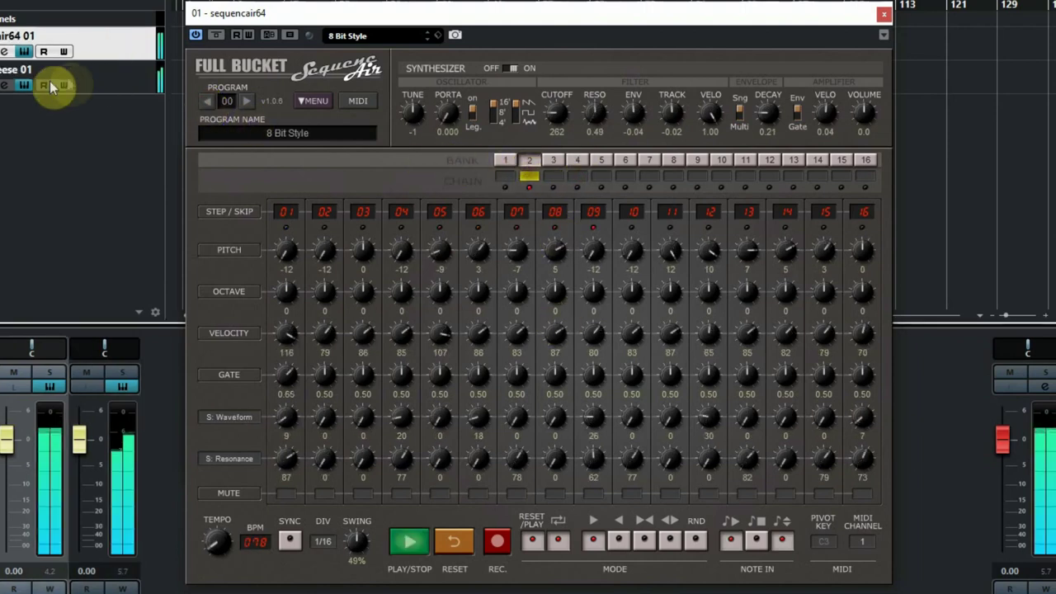
left_click(26, 88)
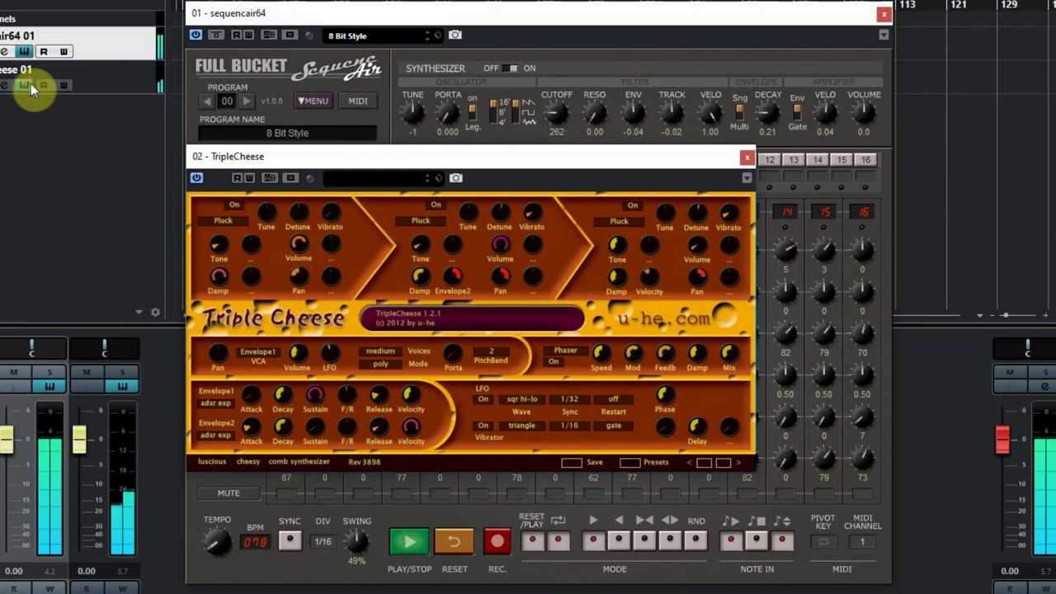
left_click_drag(406, 159, 475, 182)
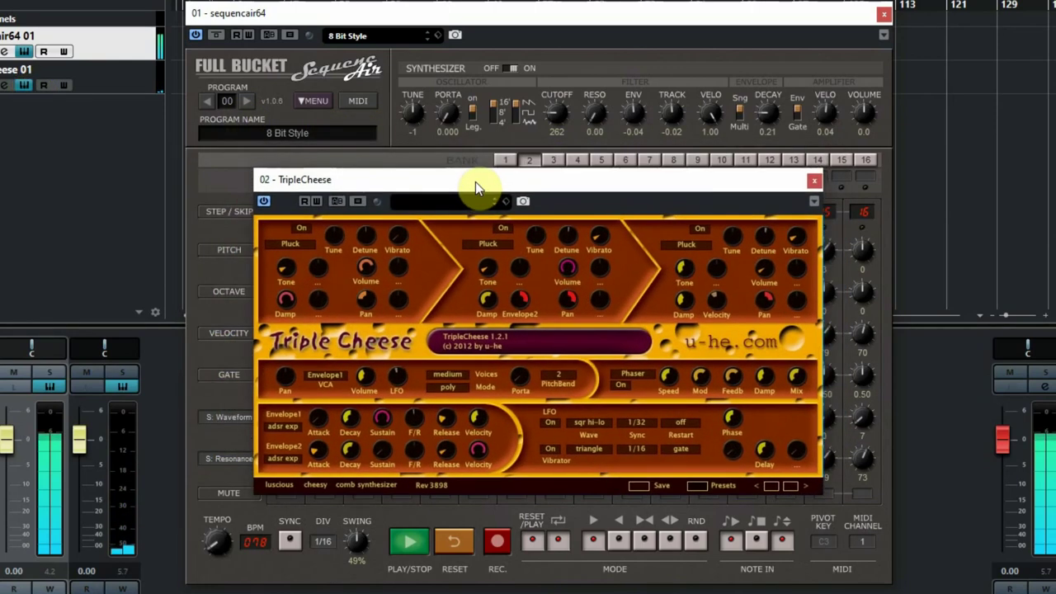
left_click(107, 82)
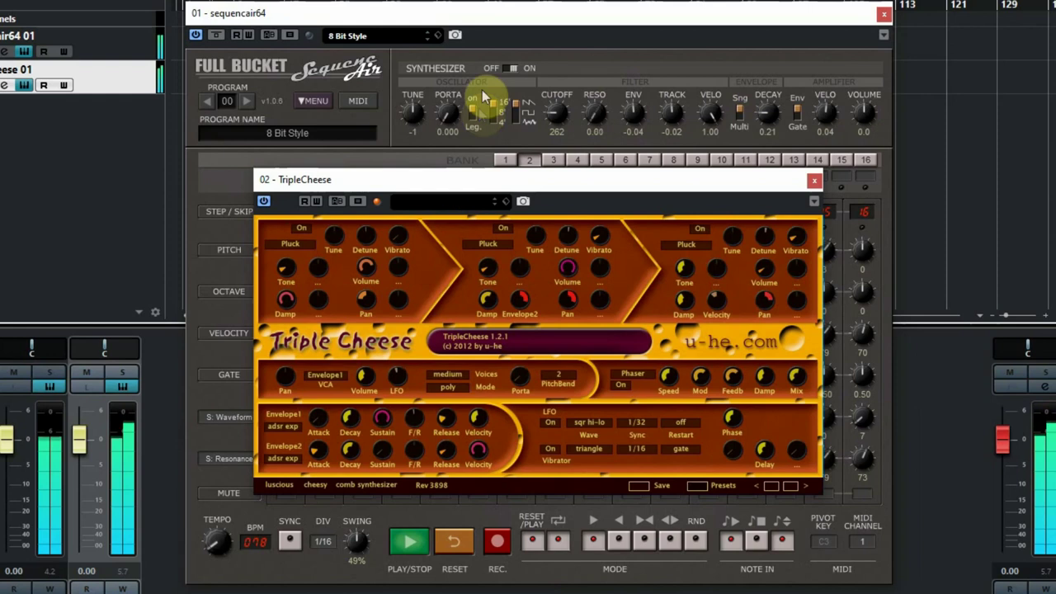
left_click(120, 38)
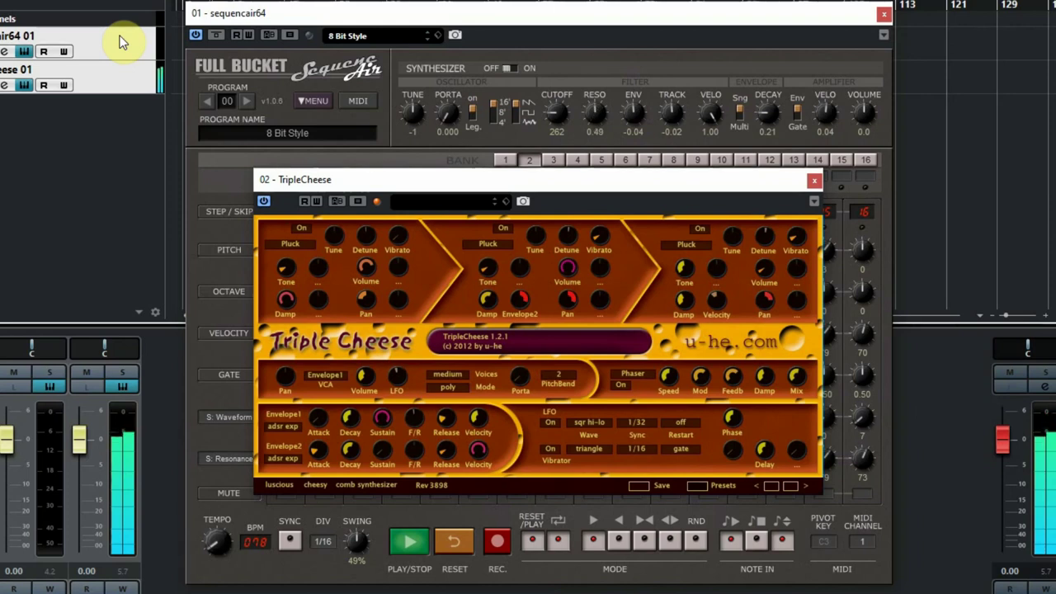
- Stop playback, open and dismiss the program menu, and toggle MIDI learn on and off
left_click(415, 544)
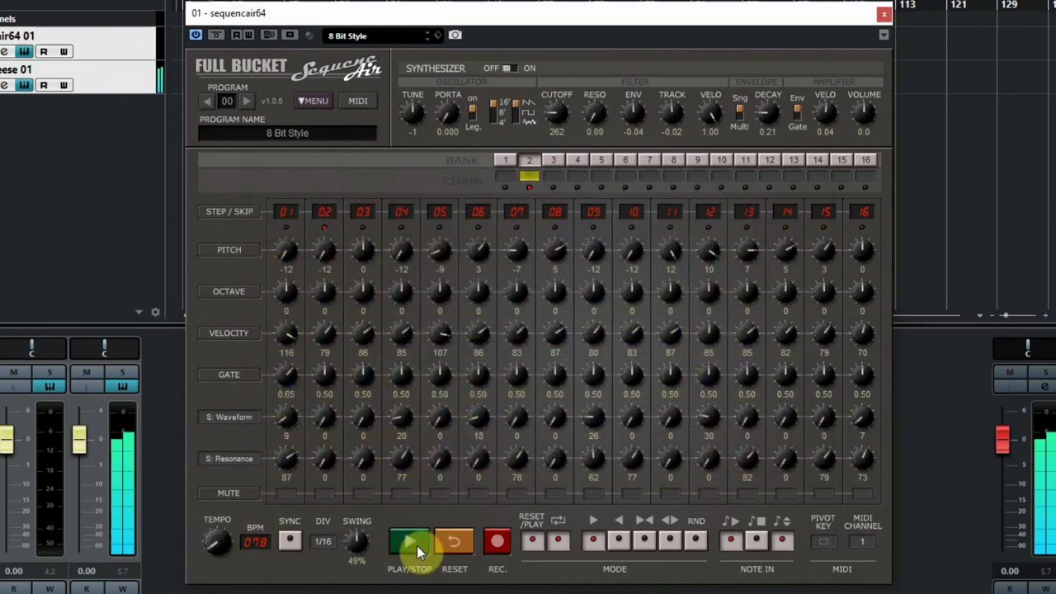
left_click(314, 101)
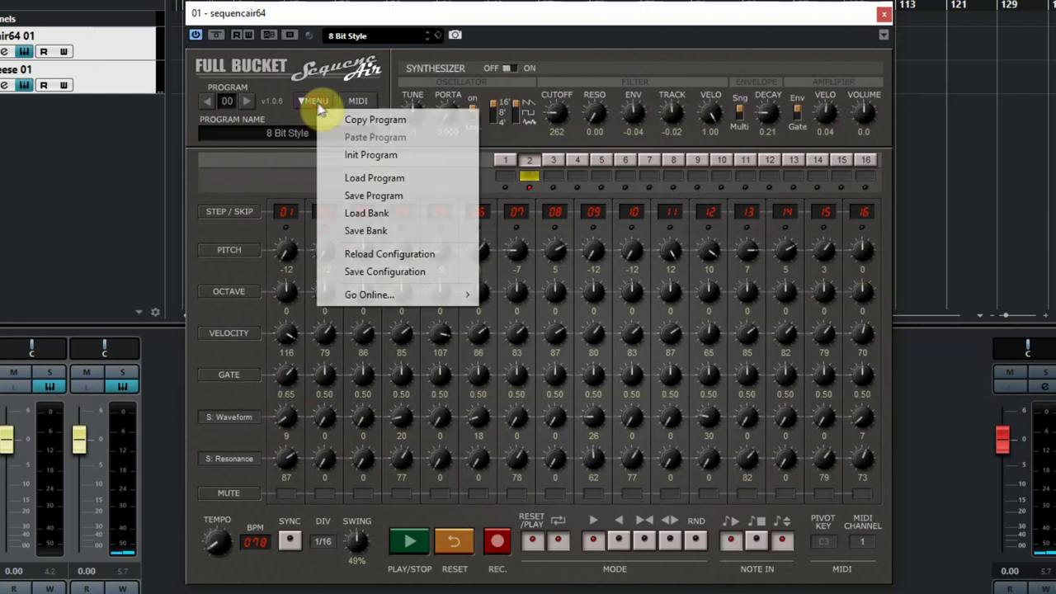
left_click(277, 120)
left_click(357, 101)
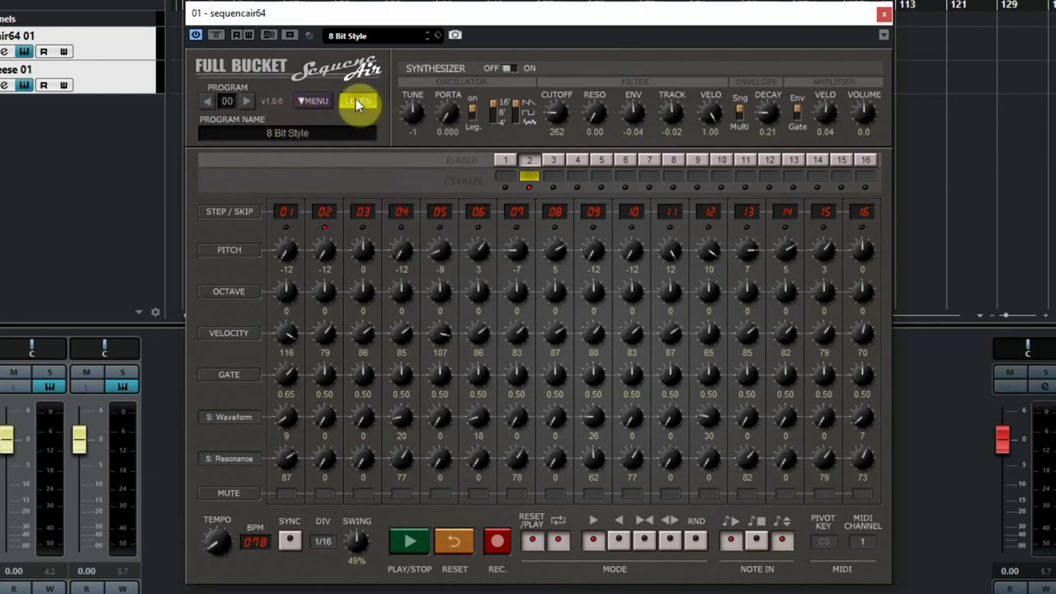
left_click(365, 105)
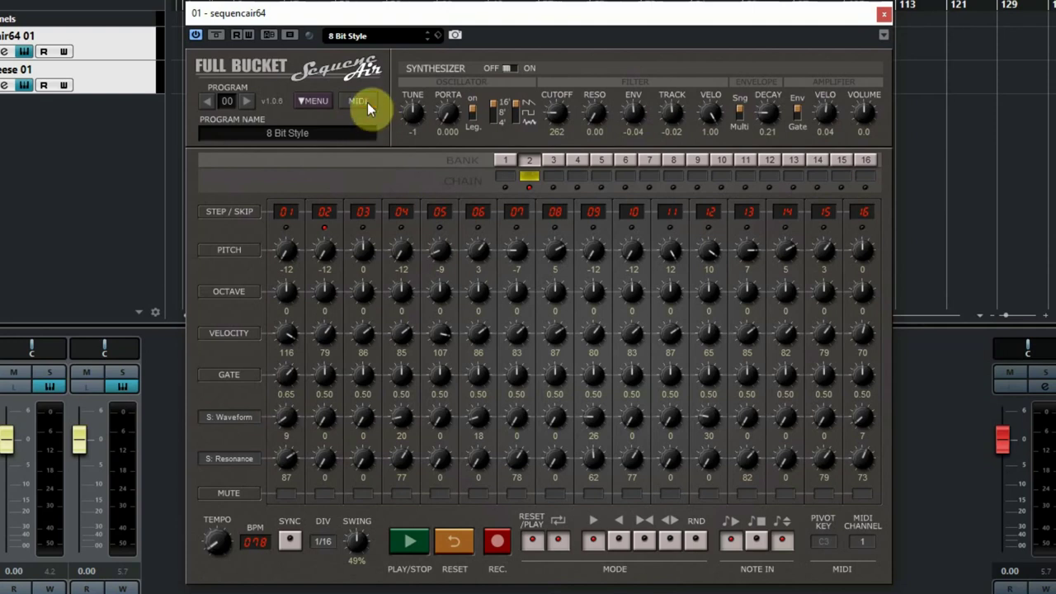